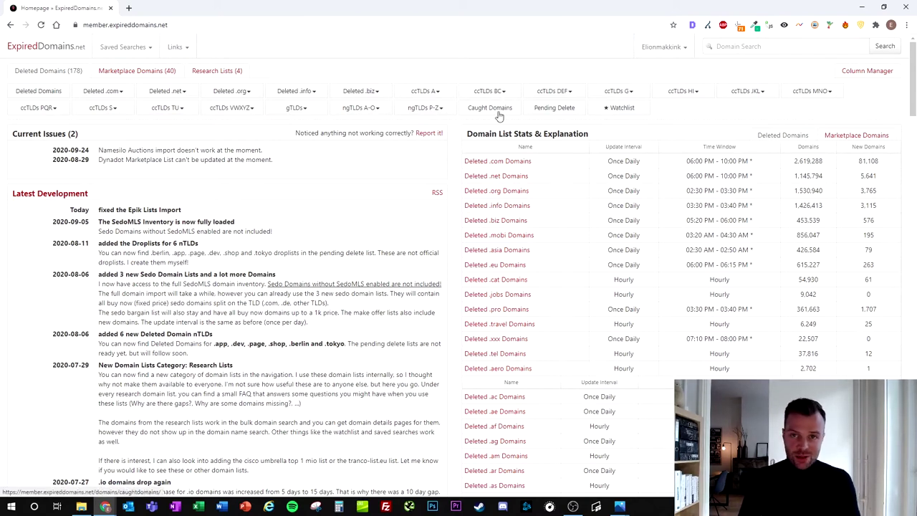
# Step: Open the full list of deleted .com domains
pyautogui.scroll(-2, 507, 149)
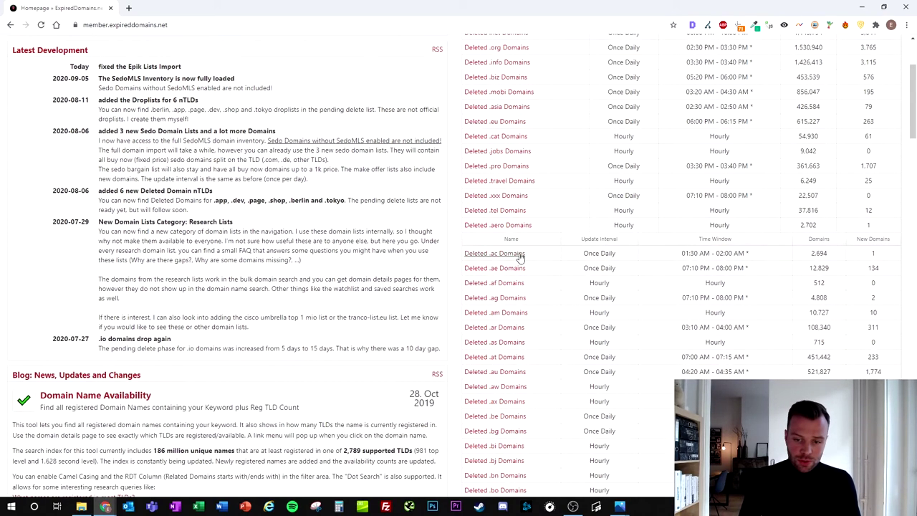
pyautogui.scroll(2, 517, 257)
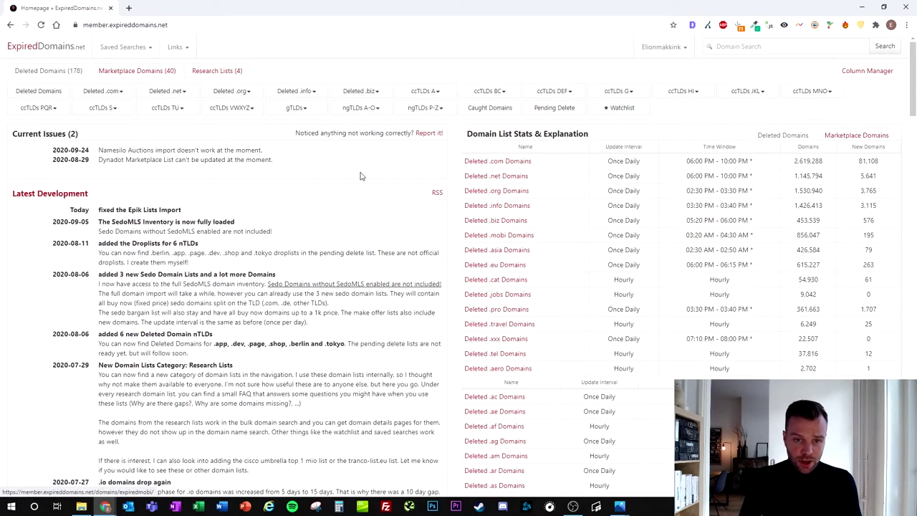
pyautogui.click(116, 92)
pyautogui.moveTo(126, 131)
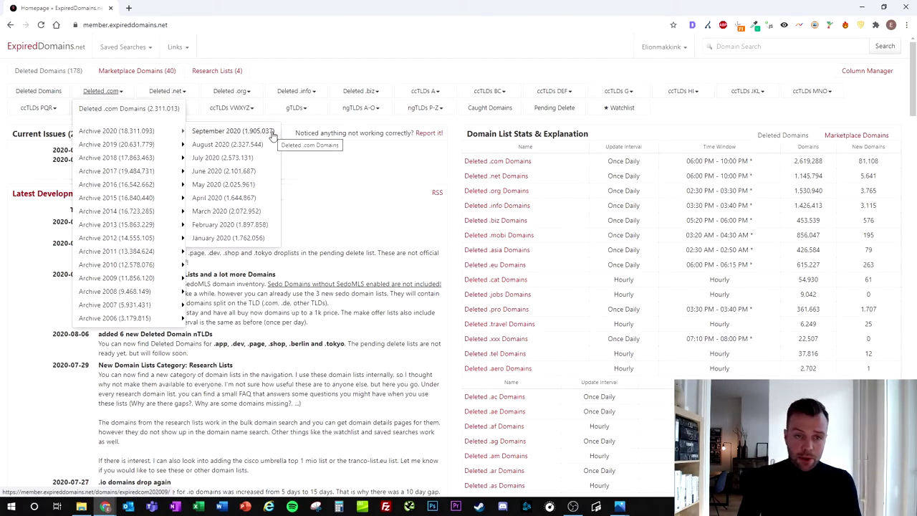
pyautogui.click(136, 111)
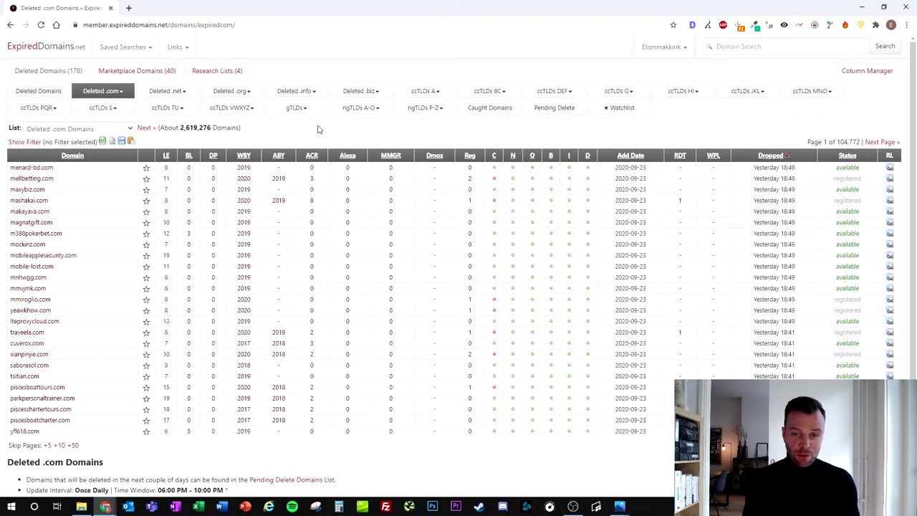
# Step: Open the column manager and remove all selected columns, from LE - Length through WPL - Wikipedia Links
pyautogui.click(868, 72)
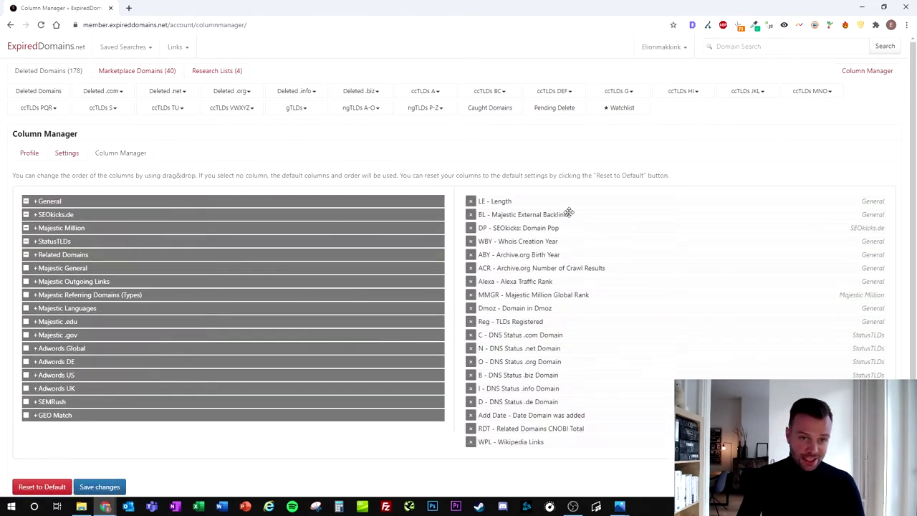
pyautogui.doubleClick(470, 201)
pyautogui.doubleClick(470, 201)
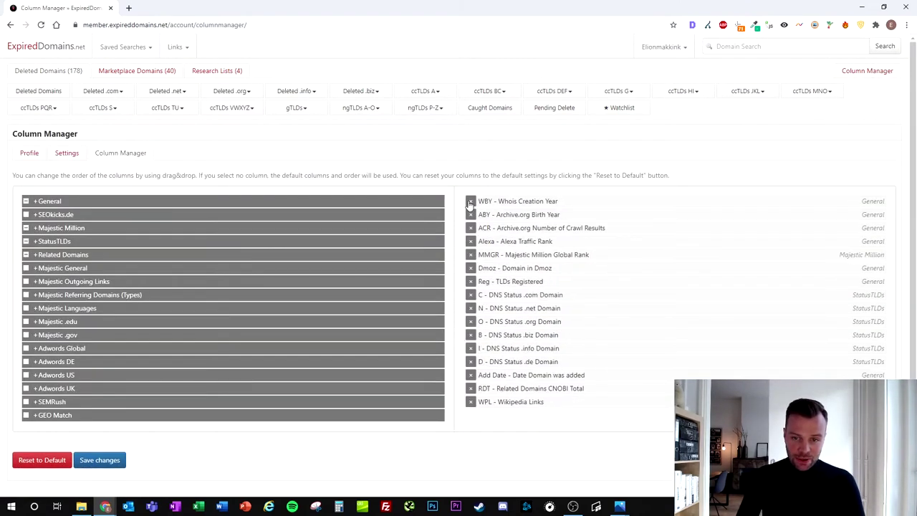
pyautogui.doubleClick(471, 202)
pyautogui.doubleClick(470, 201)
pyautogui.doubleClick(470, 202)
pyautogui.doubleClick(471, 201)
pyautogui.doubleClick(470, 201)
pyautogui.click(470, 202)
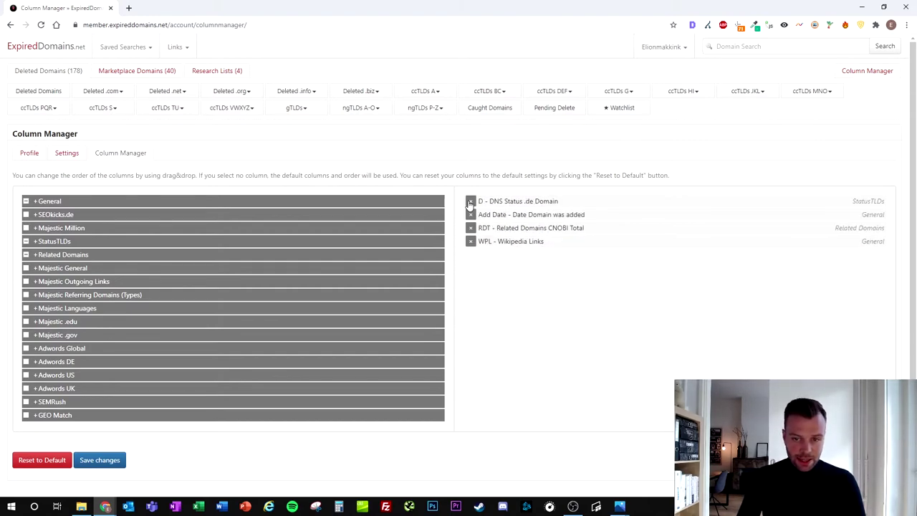
pyautogui.doubleClick(470, 201)
pyautogui.click(471, 202)
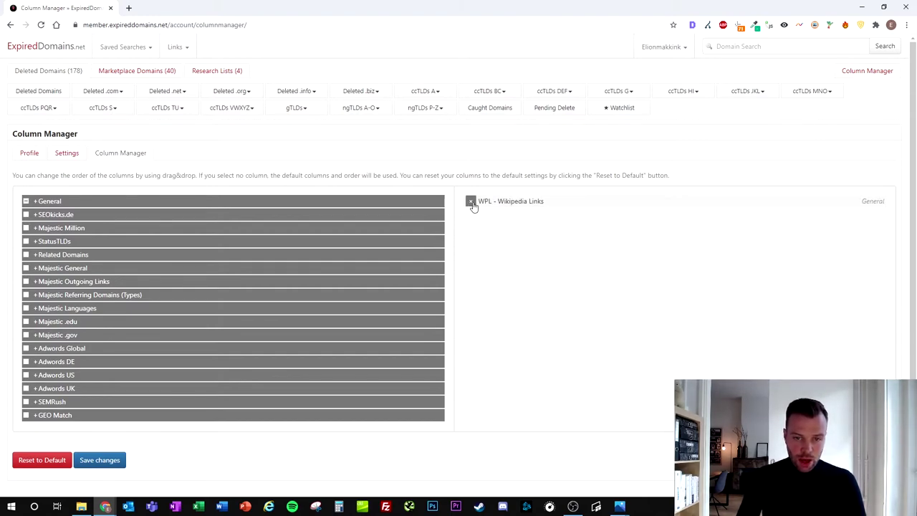
pyautogui.click(471, 202)
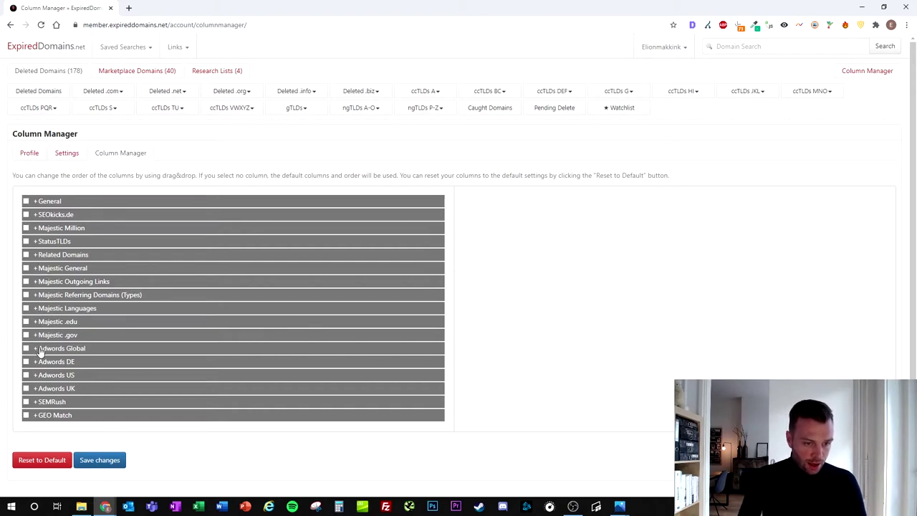
# Step: Add the SEMRush column group, keeping only US Organic Keywords and US Organic Traffic
pyautogui.click(27, 402)
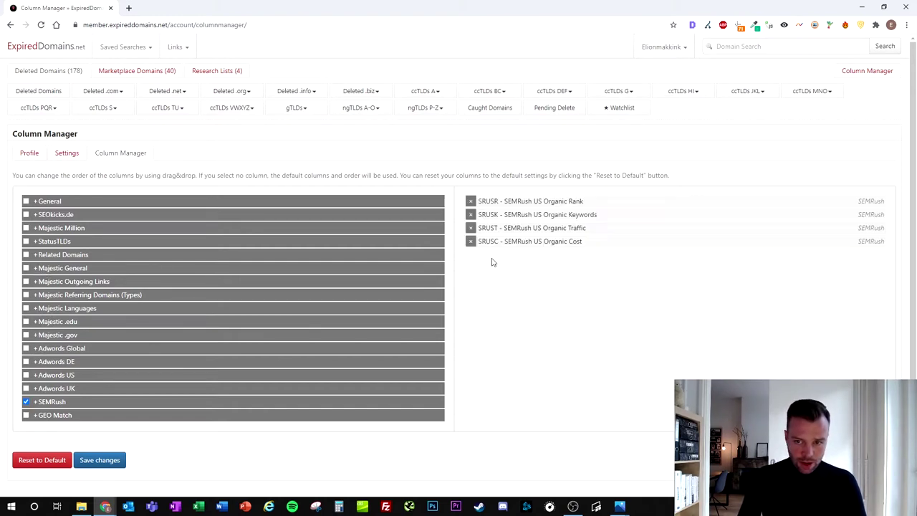
pyautogui.click(471, 201)
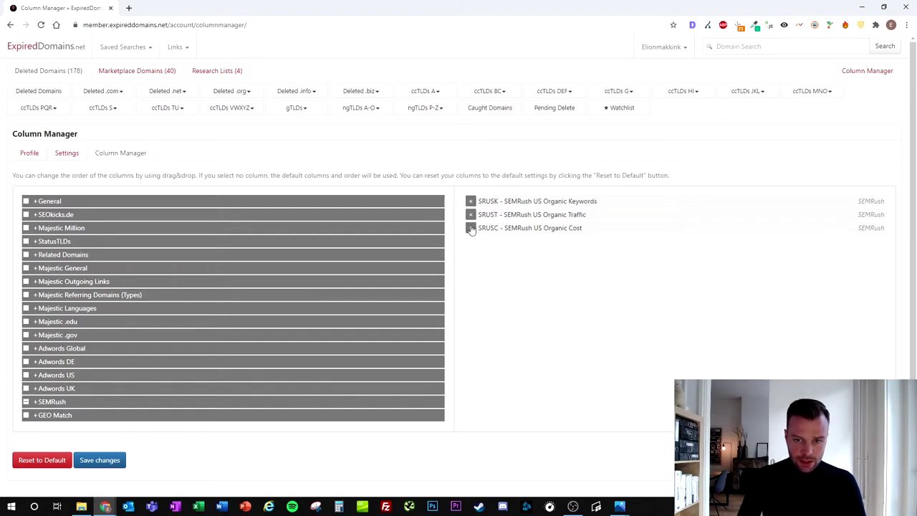
pyautogui.click(471, 228)
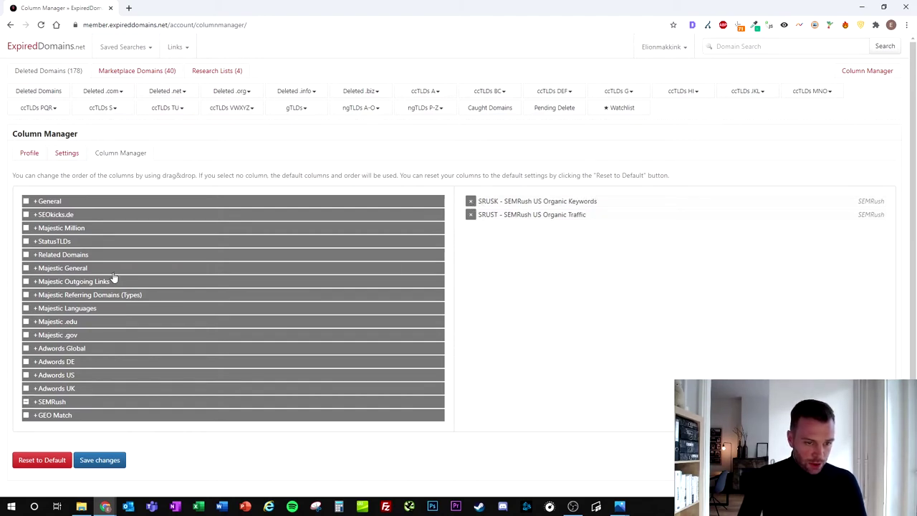
# Step: Add the Majestic General column group and remove everything except Citation Flow, Trust Flow and Trust Ratio
pyautogui.click(26, 269)
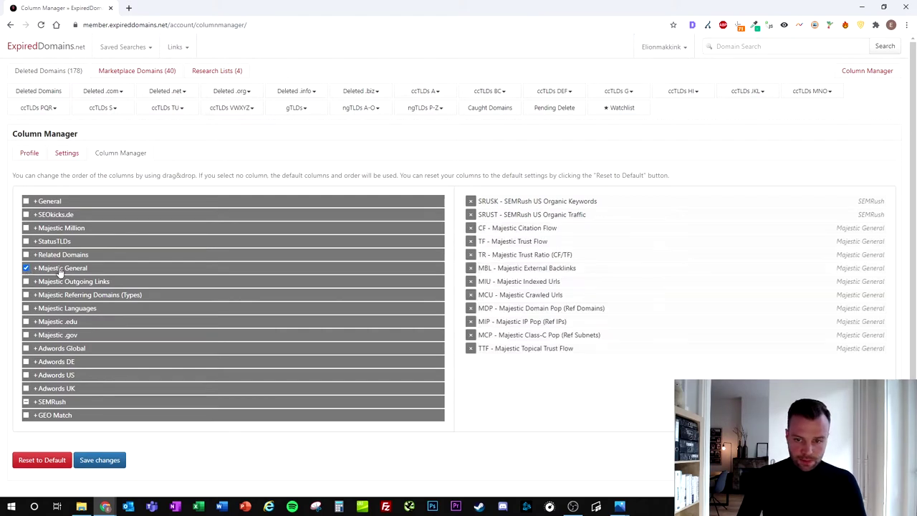
pyautogui.click(472, 268)
pyautogui.click(472, 268)
pyautogui.click(472, 268)
pyautogui.click(471, 268)
pyautogui.click(472, 269)
pyautogui.click(471, 268)
pyautogui.click(471, 268)
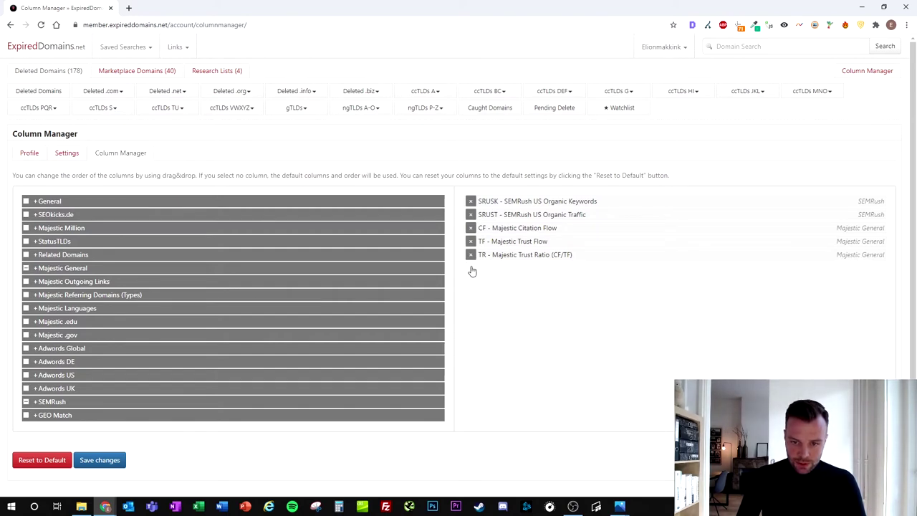
# Step: Add the MDP - Majestic Domain Pop (Ref Domains) column and save the column changes
pyautogui.click(33, 269)
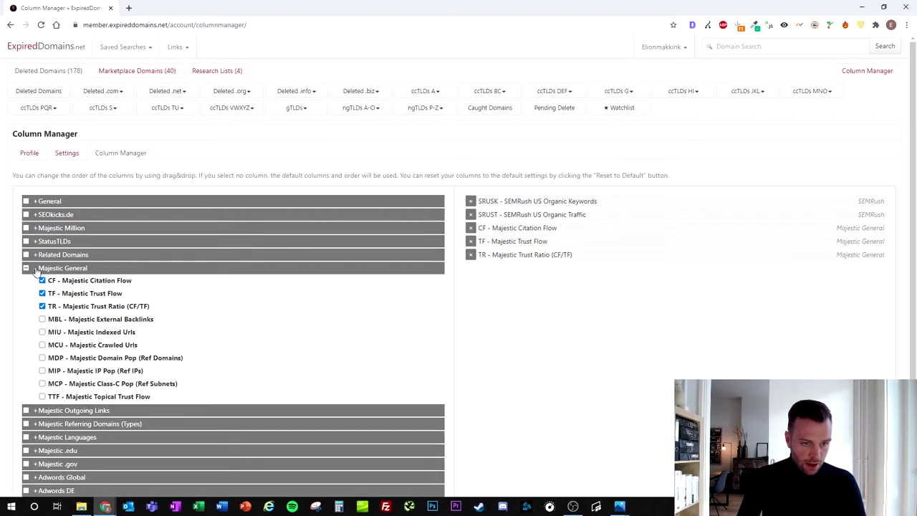
pyautogui.click(43, 357)
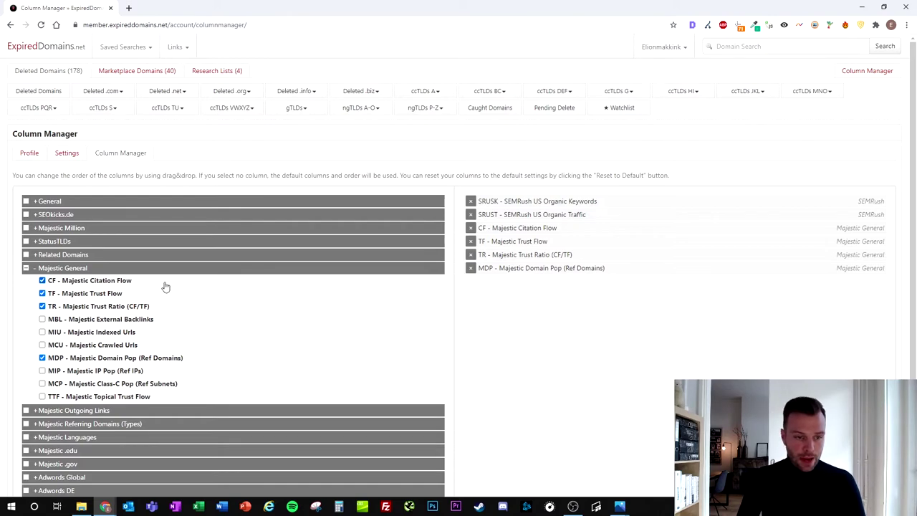
pyautogui.scroll(-2, 229, 311)
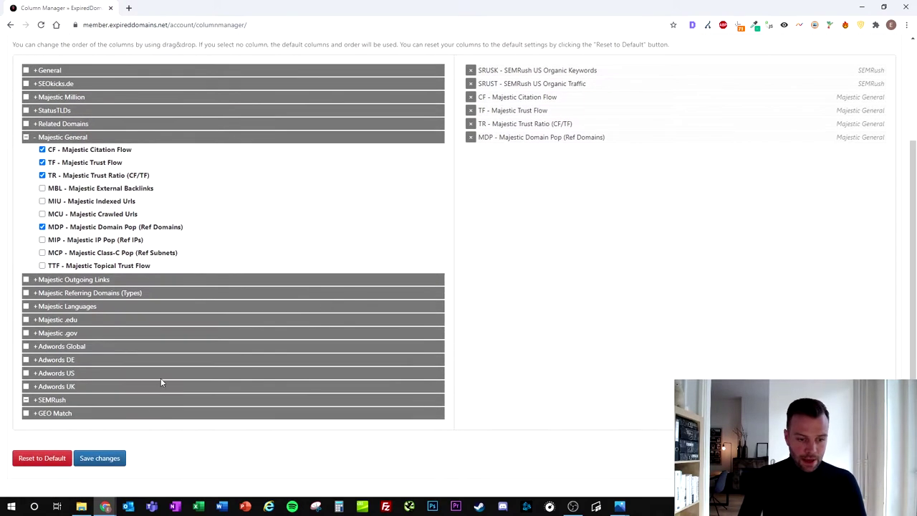
pyautogui.click(115, 460)
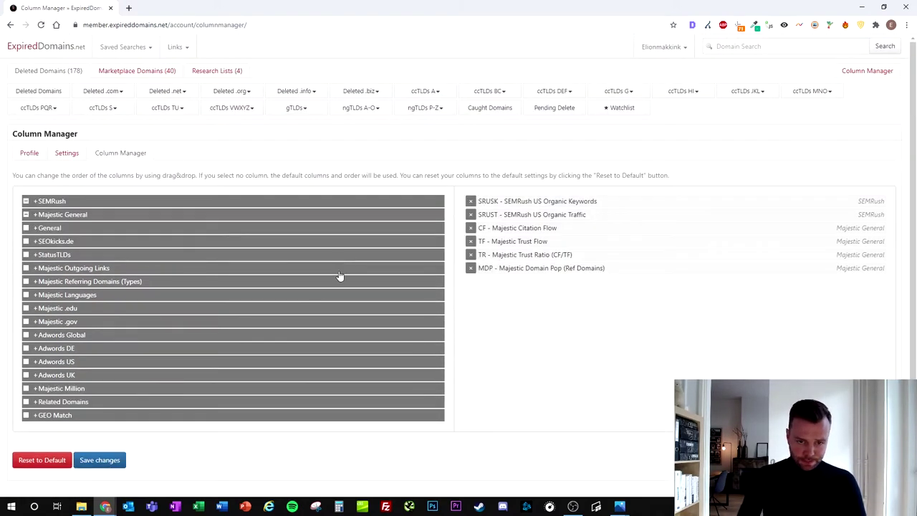
# Step: Return to the full deleted .com domains list with the customised columns
pyautogui.click(121, 94)
pyautogui.moveTo(127, 126)
pyautogui.click(130, 110)
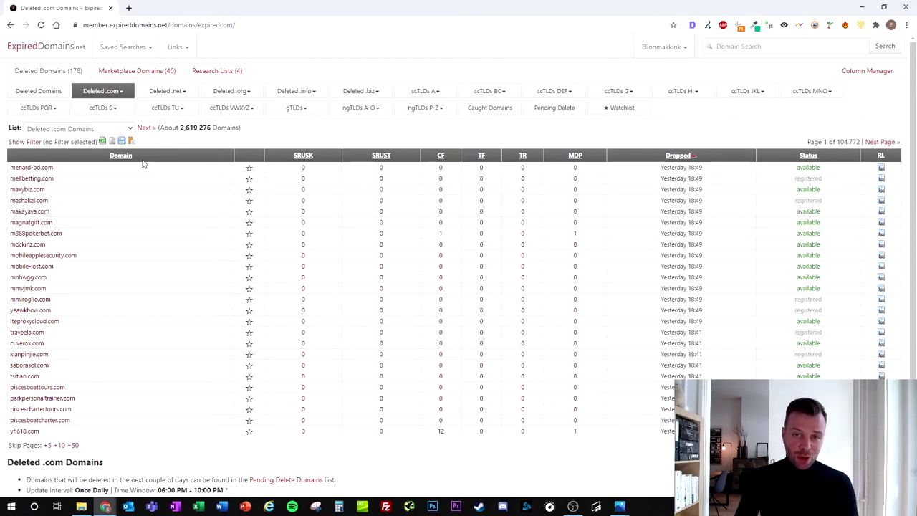
# Step: Show the list filters and set the minimum number of Wikipedia links to 1
pyautogui.click(33, 142)
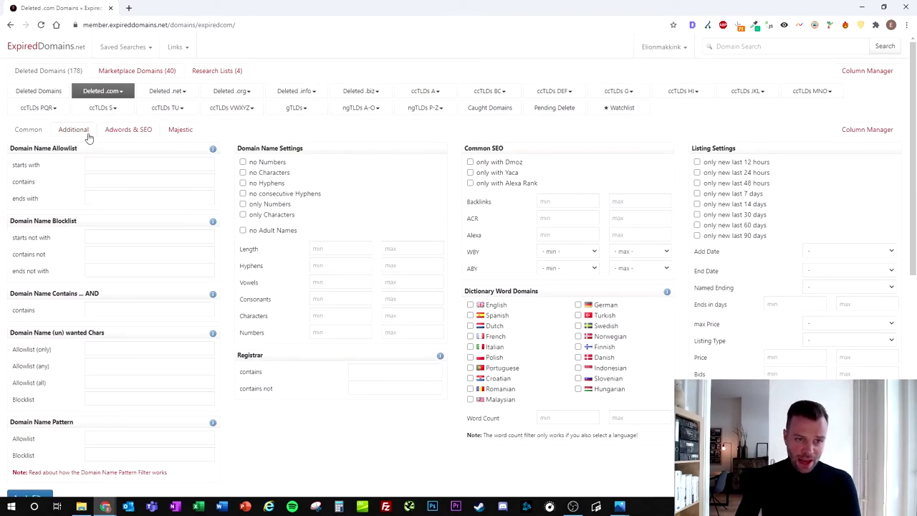
pyautogui.click(143, 135)
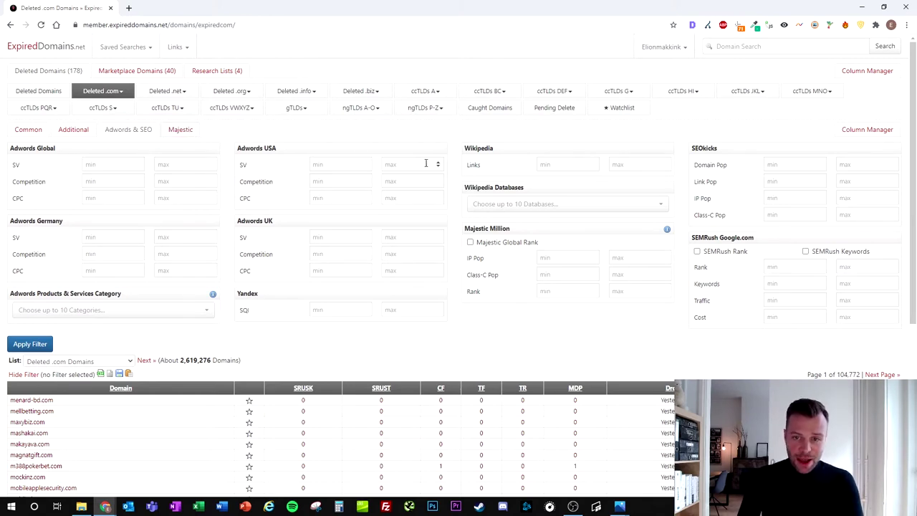
pyautogui.click(546, 166)
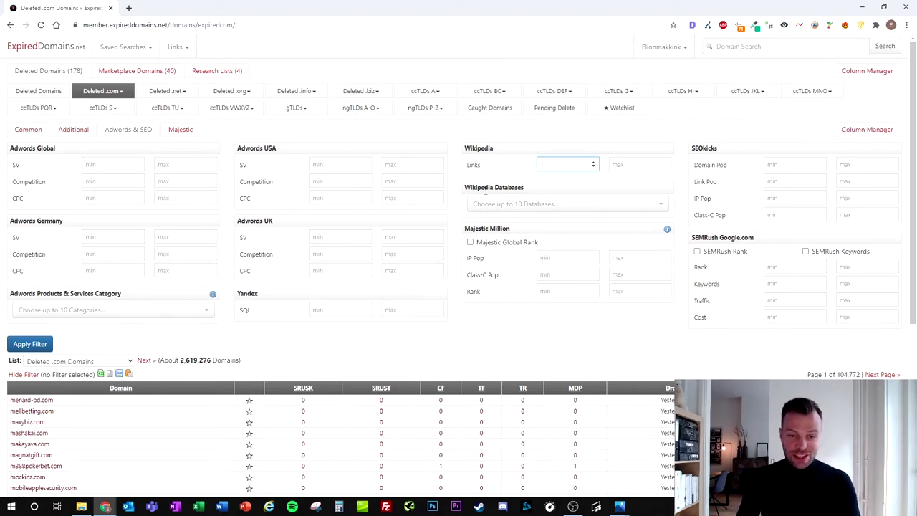
# Step: Restrict the domain names to those containing "dog" and apply the filter
pyautogui.click(37, 133)
pyautogui.click(117, 182)
pyautogui.write('doc')
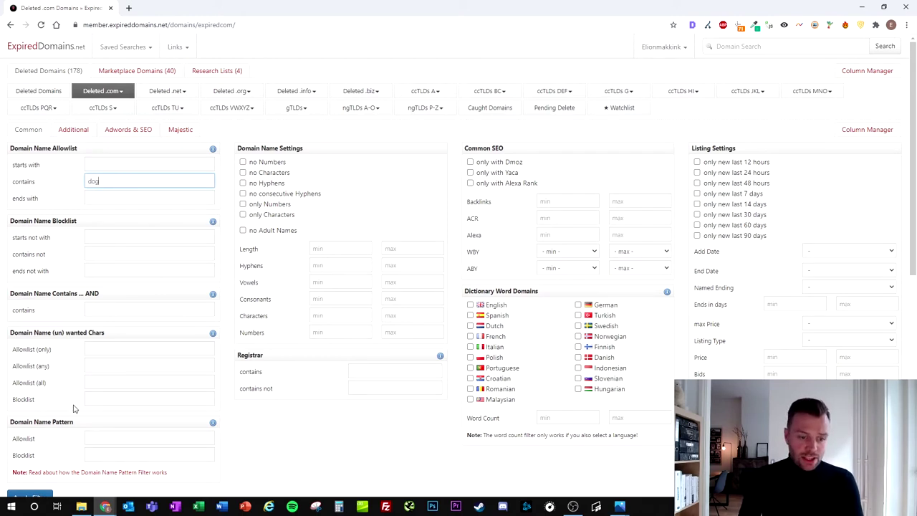
pyautogui.scroll(-1, 72, 357)
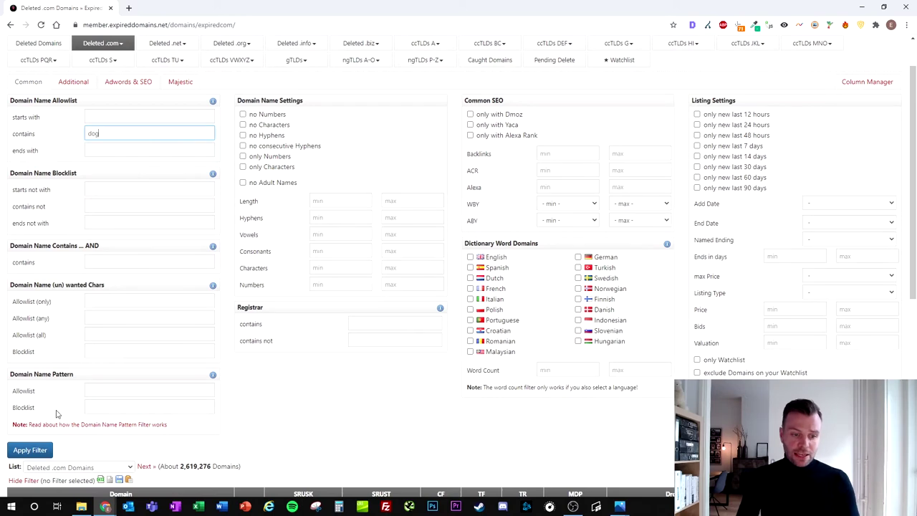
pyautogui.click(38, 451)
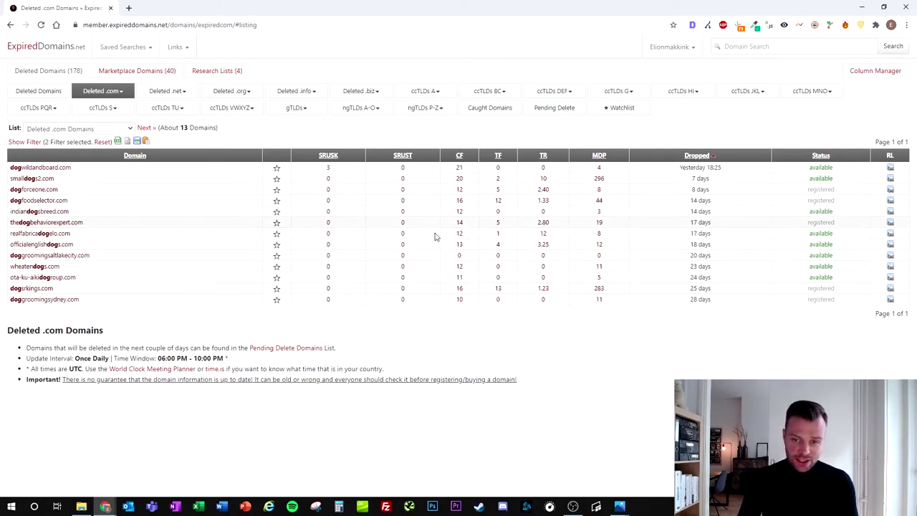
# Step: Copy the domain wheatendogs.com from the list and search for it on Google in a new tab
pyautogui.tripleClick(112, 266)
pyautogui.hotkey('ctrl', 'c')
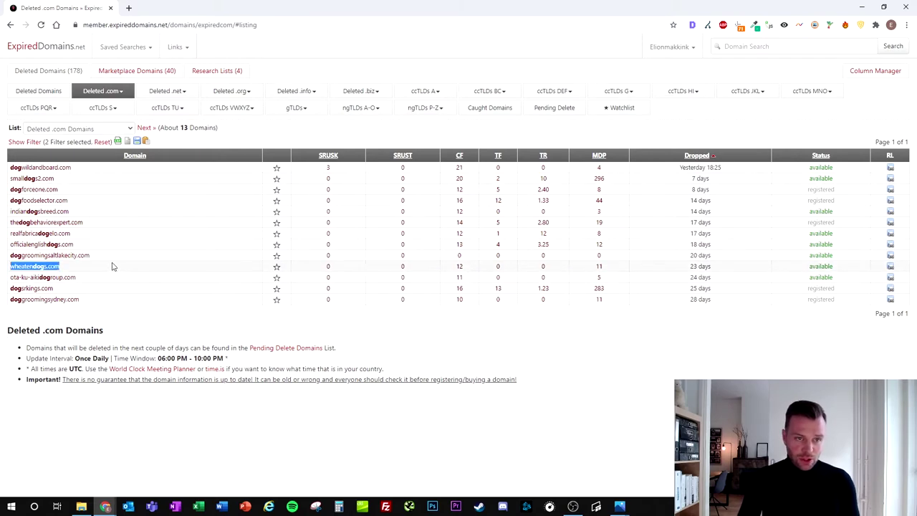
pyautogui.hotkey('ctrl', 't')
pyautogui.write('google')
pyautogui.press('Return')
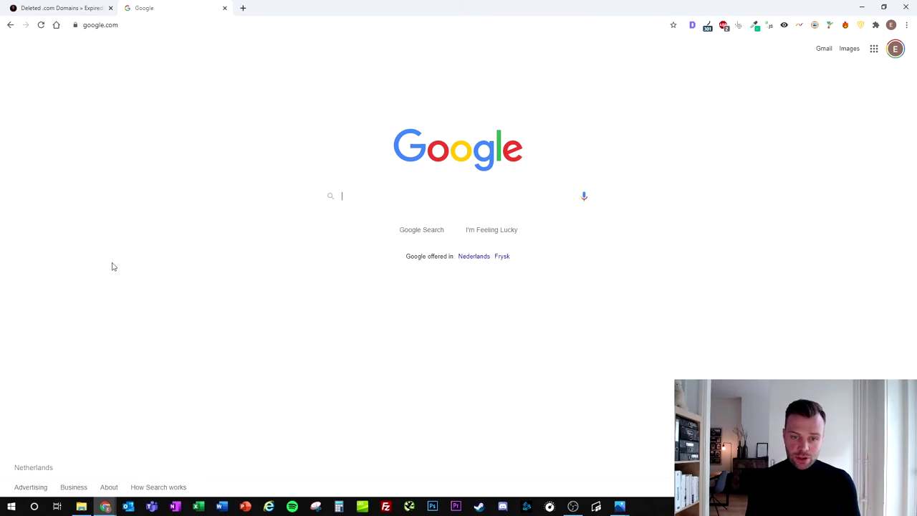
pyautogui.hotkey('ctrl', 'v')
pyautogui.press('Return')
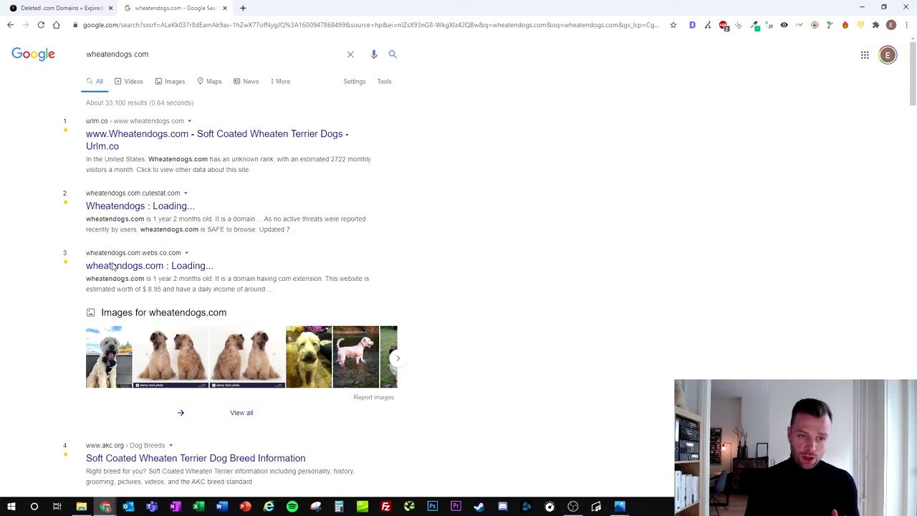
# Step: Find "wikipedia" in the search results and open the Irish soft coated wheaten terrier article in a new tab
pyautogui.hotkey('ctrl', 'f')
pyautogui.write('wiki')
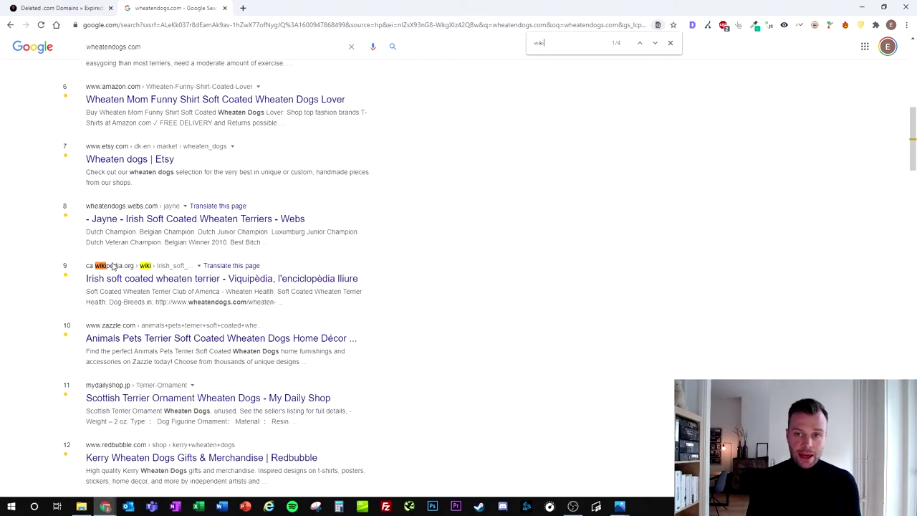
pyautogui.write('pedia')
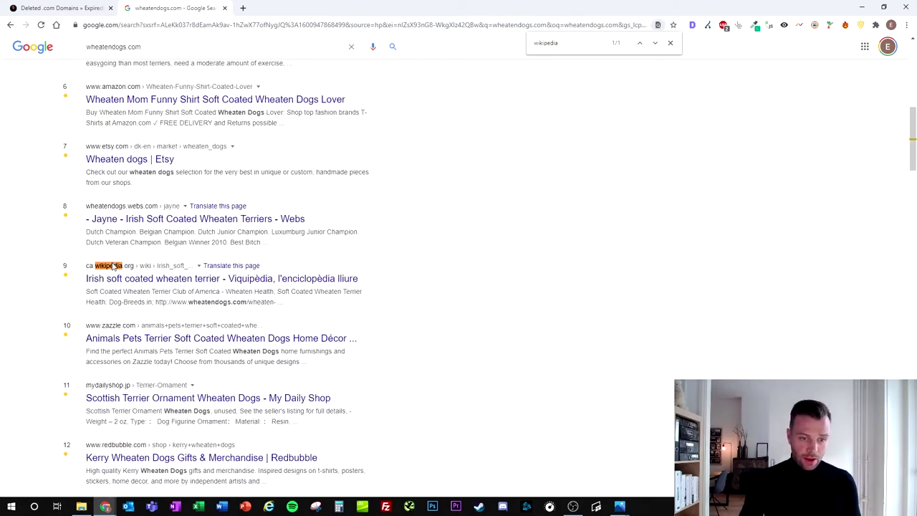
pyautogui.middleClick(188, 279)
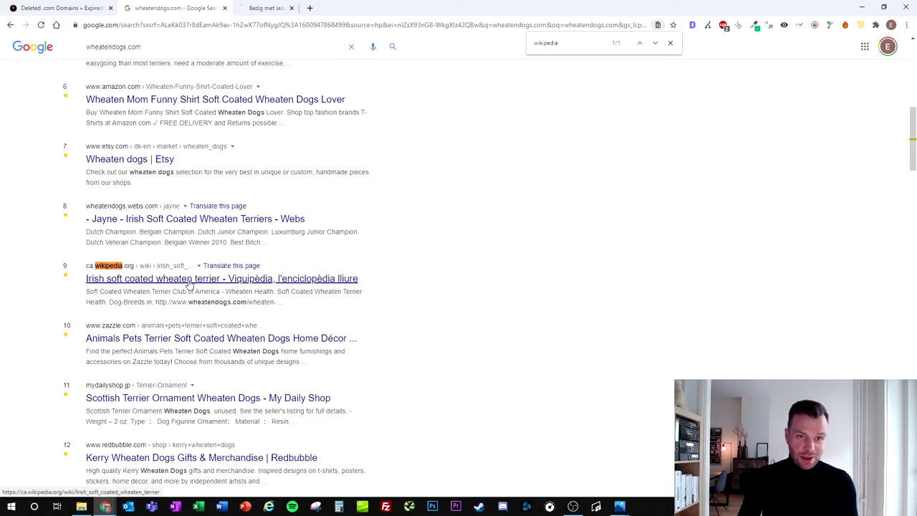
pyautogui.click(261, 7)
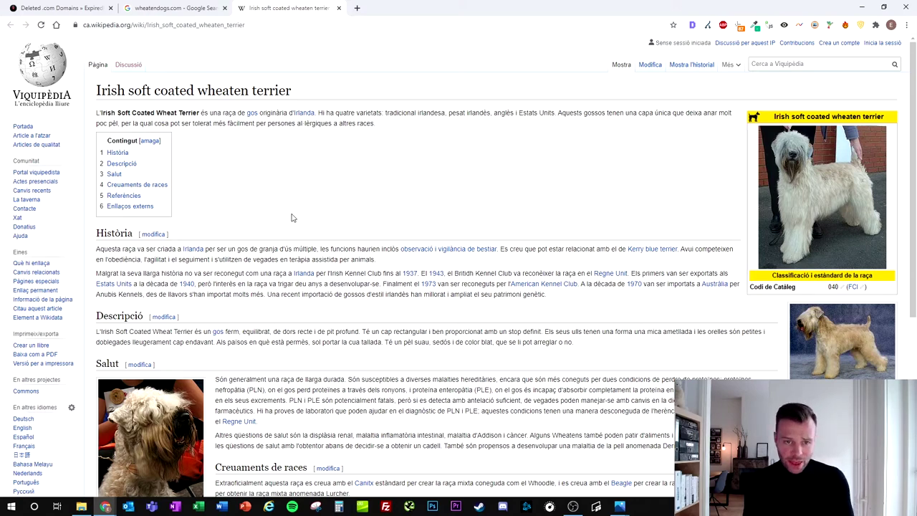
# Step: View the Wikipedia article's page source and search it for wheatendogs.com
pyautogui.hotkey('ctrl', 'u')
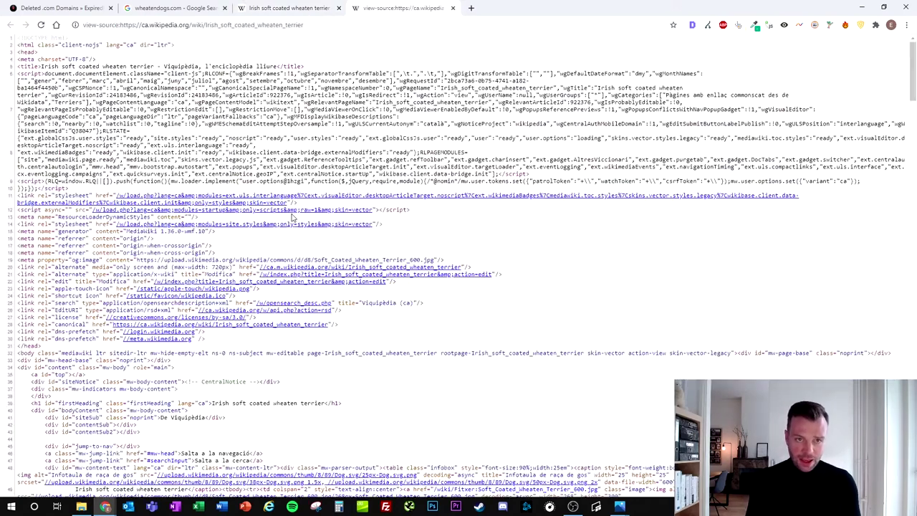
pyautogui.hotkey('ctrl', 'f')
pyautogui.write('wheatendogs.com')
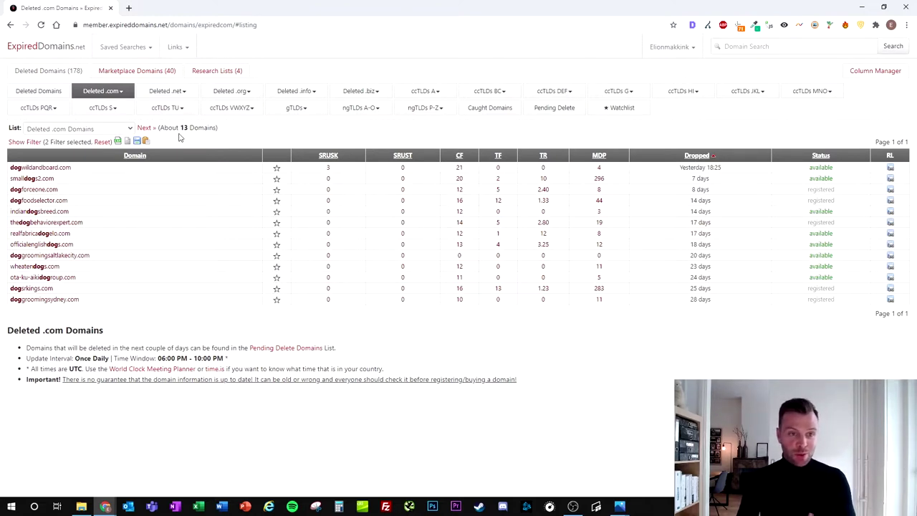
# Step: Restrict the domain names to those containing "wine", keep the minimum of 1 Wikipedia link, and apply the filter
pyautogui.click(28, 142)
pyautogui.click(39, 181)
pyautogui.write('wine')
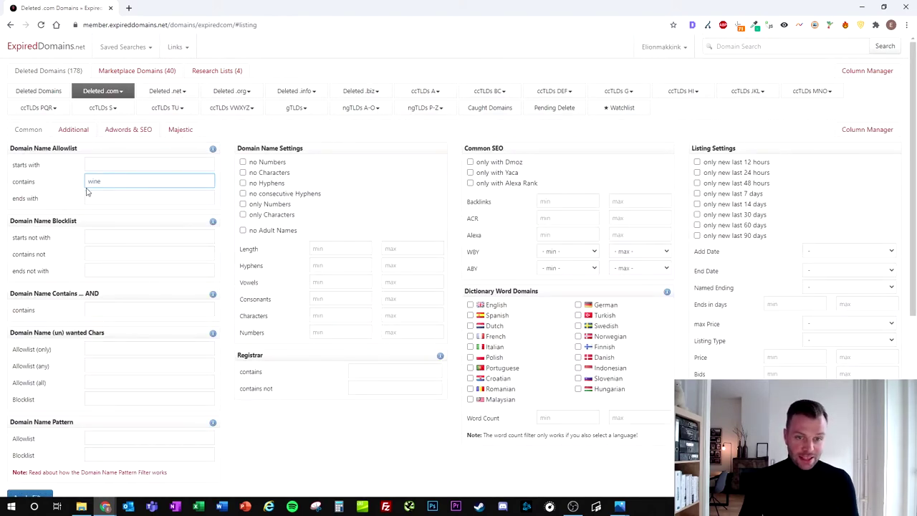
pyautogui.click(128, 132)
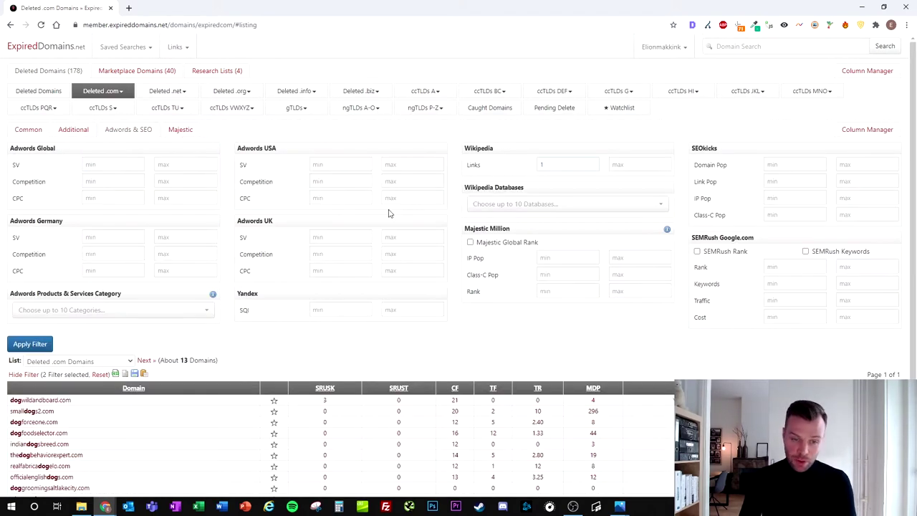
pyautogui.click(30, 344)
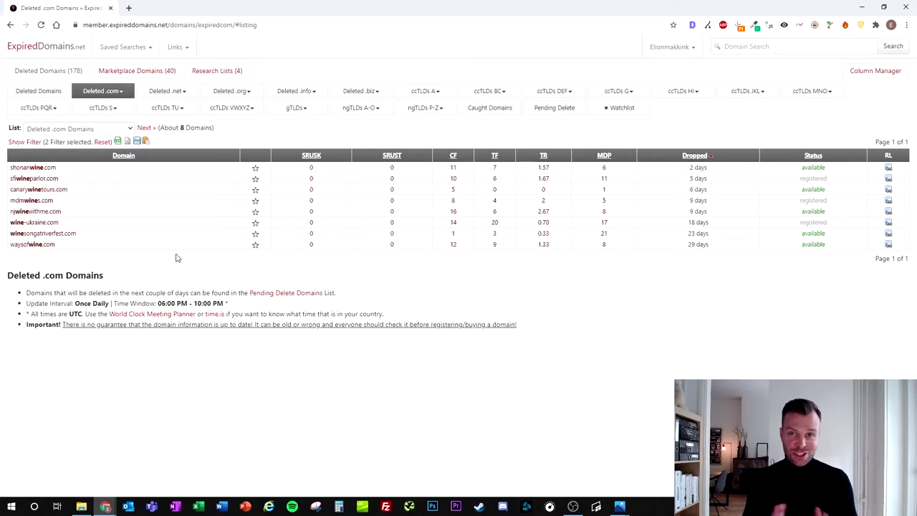
# Step: Copy the domain mdmwines.com from the list and search for it on Google in a new tab
pyautogui.tripleClick(81, 203)
pyautogui.hotkey('ctrl', 'c')
pyautogui.hotkey('ctrl', 't')
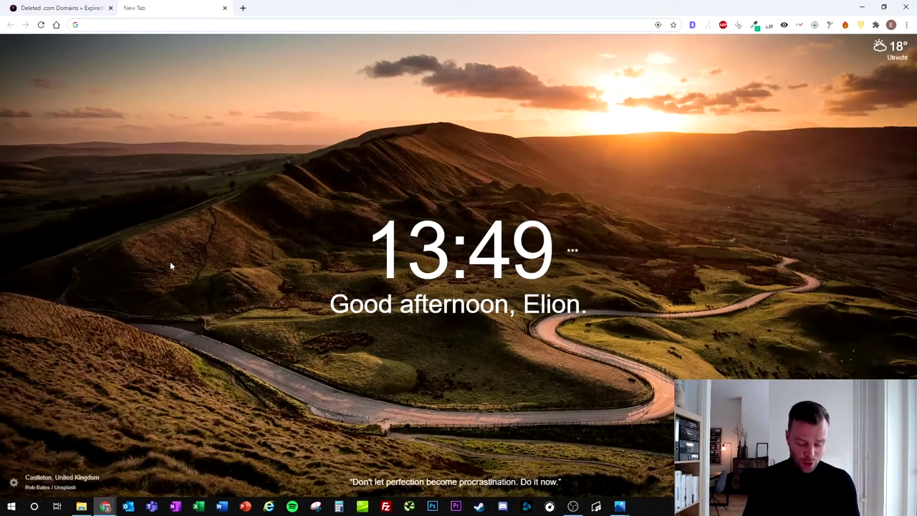
pyautogui.write('google.')
pyautogui.press('Return')
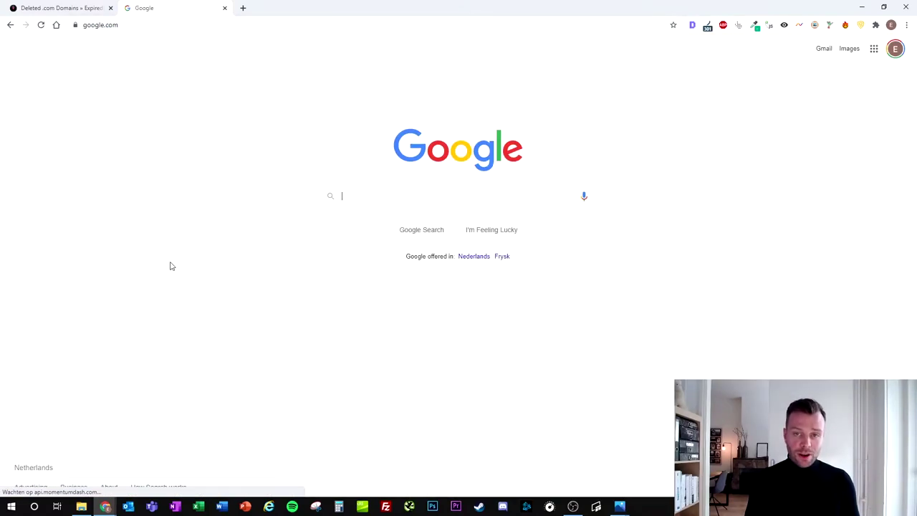
pyautogui.hotkey('ctrl', 'v')
pyautogui.press('Return')
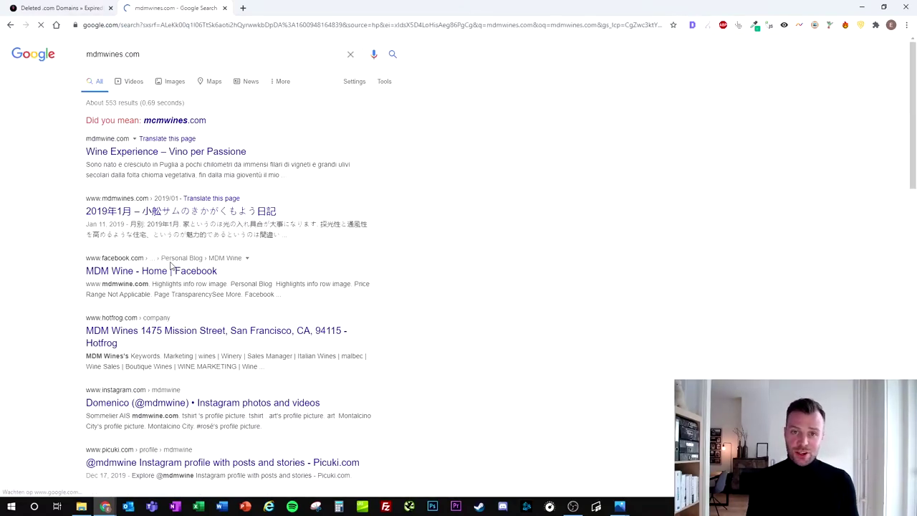
# Step: Find "wiki" in the Google results and open the Wikipedia article that cites MDM wines
pyautogui.hotkey('ctrl', 'f')
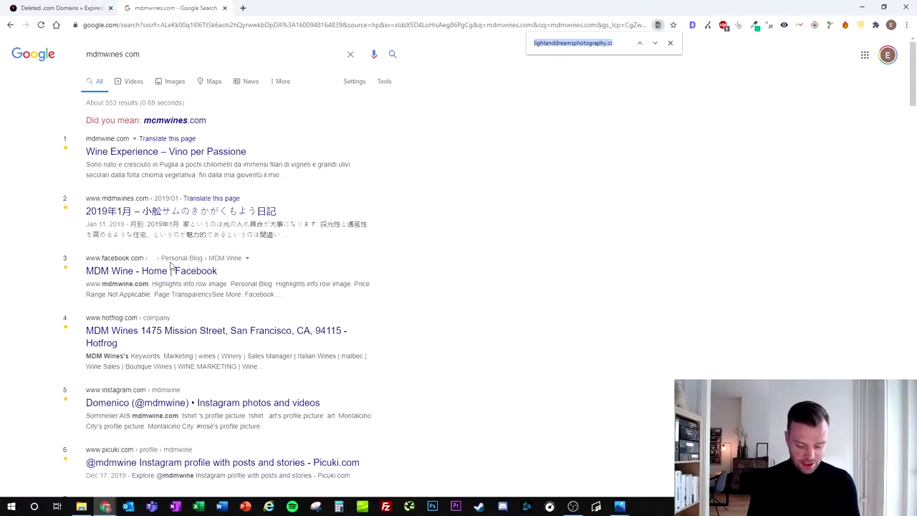
pyautogui.write('wiki')
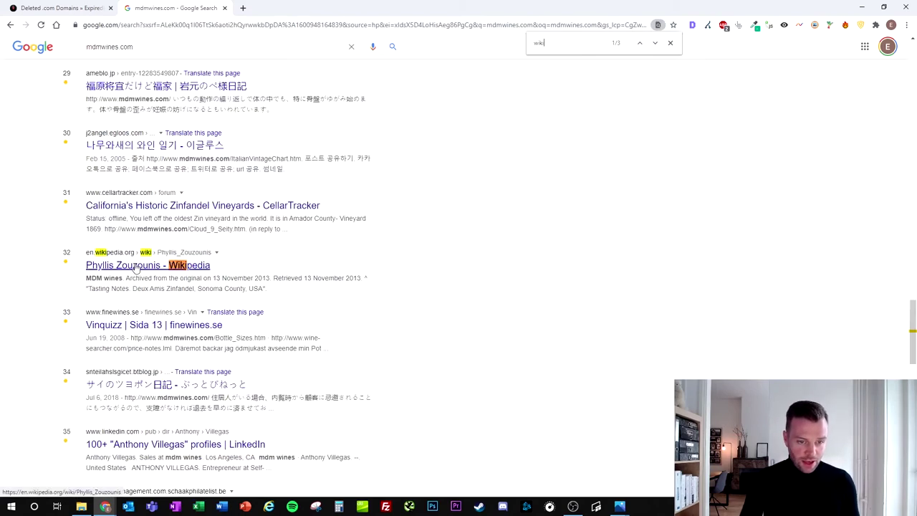
pyautogui.click(151, 266)
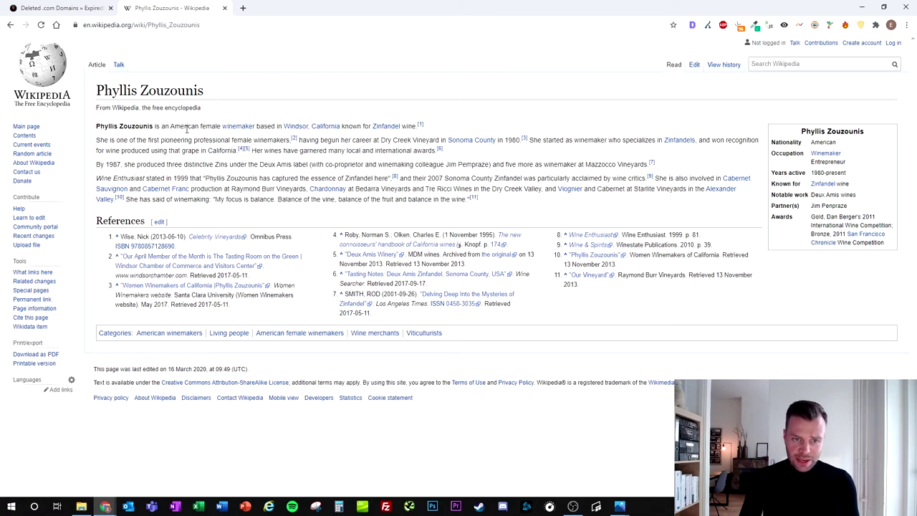
# Step: Read the winemaker article's introduction, then view its page source and search it for mdmwines.com
pyautogui.moveTo(168, 126); pyautogui.dragTo(261, 127)
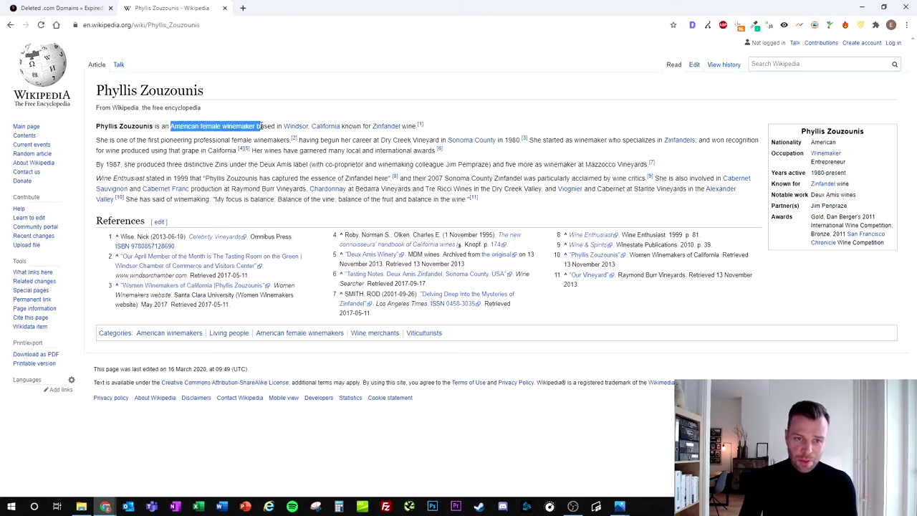
pyautogui.click(209, 152)
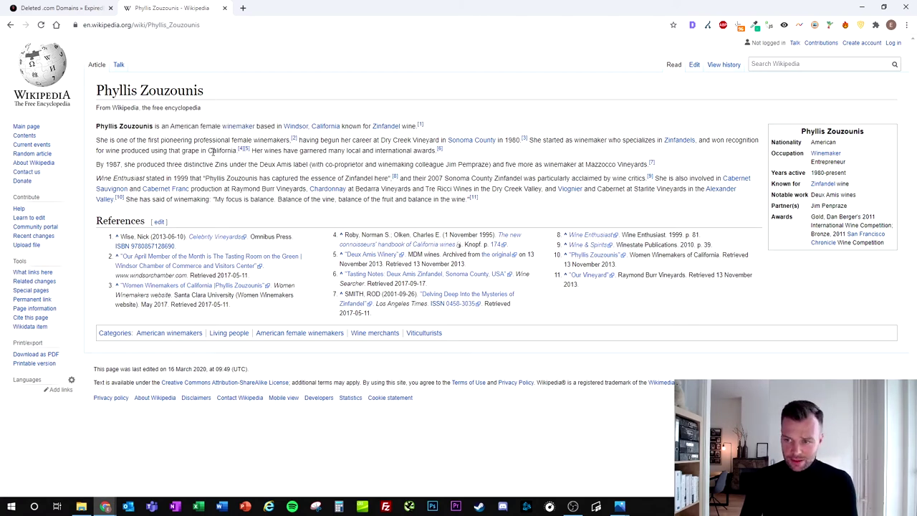
pyautogui.hotkey('ctrl', 'u')
pyautogui.hotkey('ctrl', 'f')
pyautogui.hotkey('ctrl', 'v')
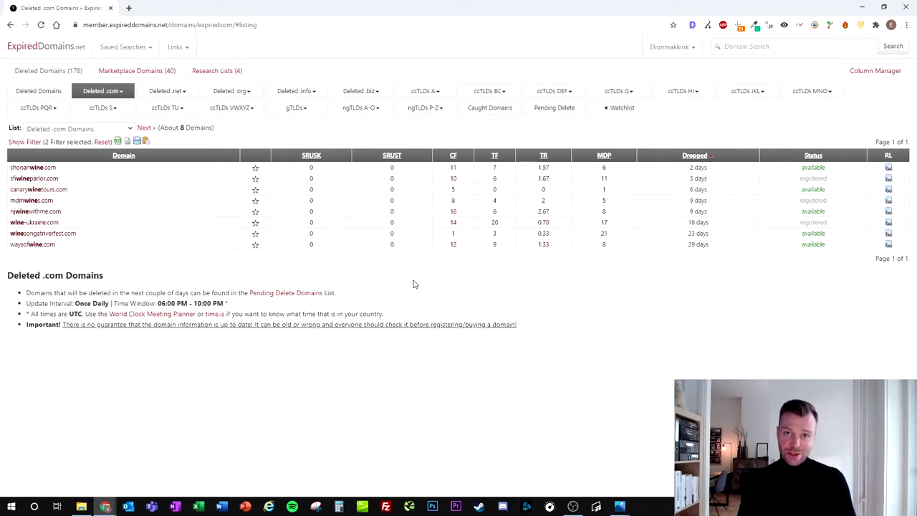
# Step: Change the domain name filter to names containing "photography" and set the minimum number of Wikipedia links to 0
pyautogui.click(29, 143)
pyautogui.moveTo(131, 181); pyautogui.dragTo(46, 178)
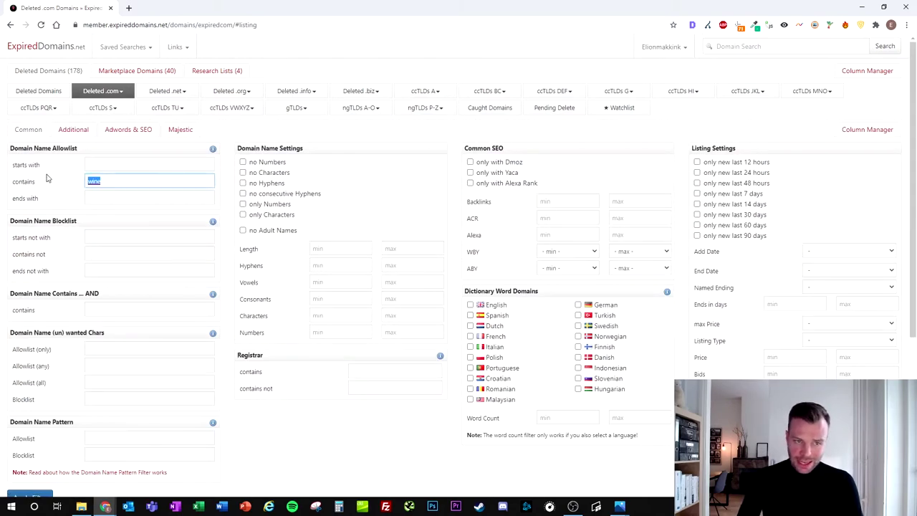
pyautogui.write('photography')
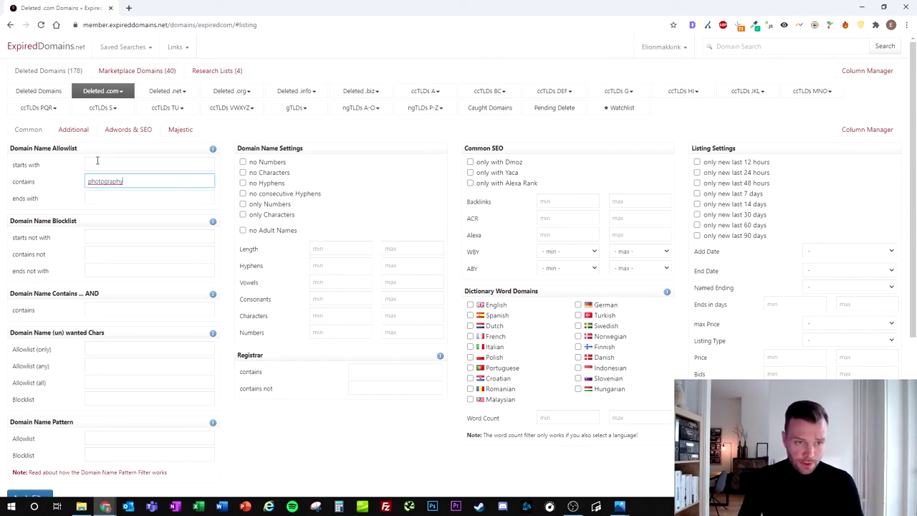
pyautogui.click(108, 133)
pyautogui.click(564, 164)
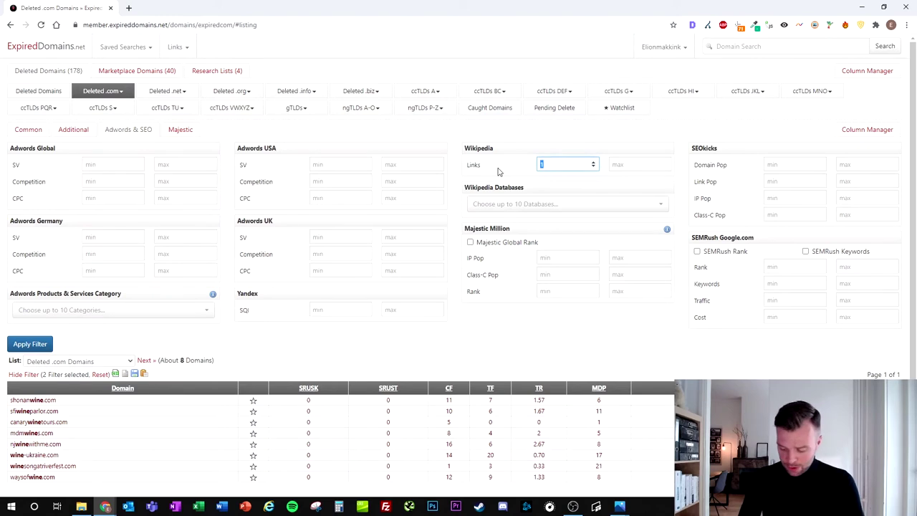
# Step: Set the minimum Majestic Citation Flow and Trust Flow to 10 each and apply the filter
pyautogui.click(180, 130)
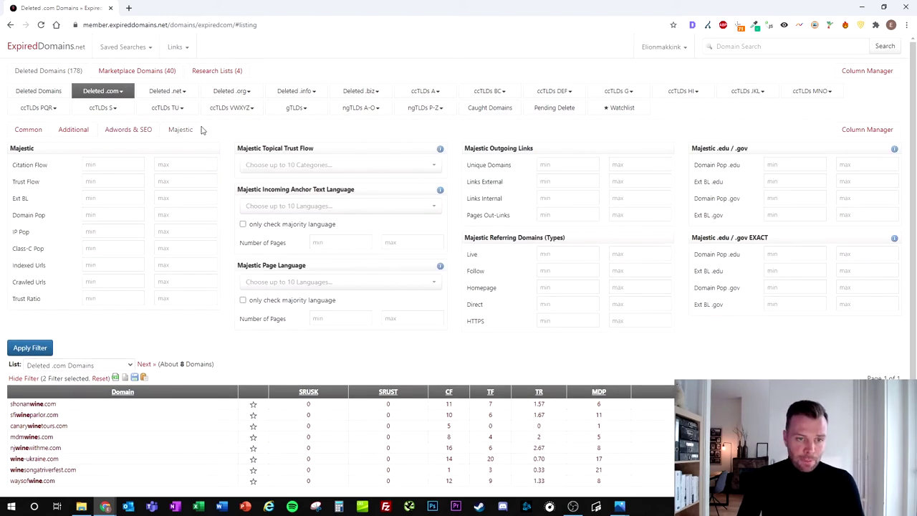
pyautogui.click(127, 165)
pyautogui.write('10')
pyautogui.click(109, 182)
pyautogui.write('10')
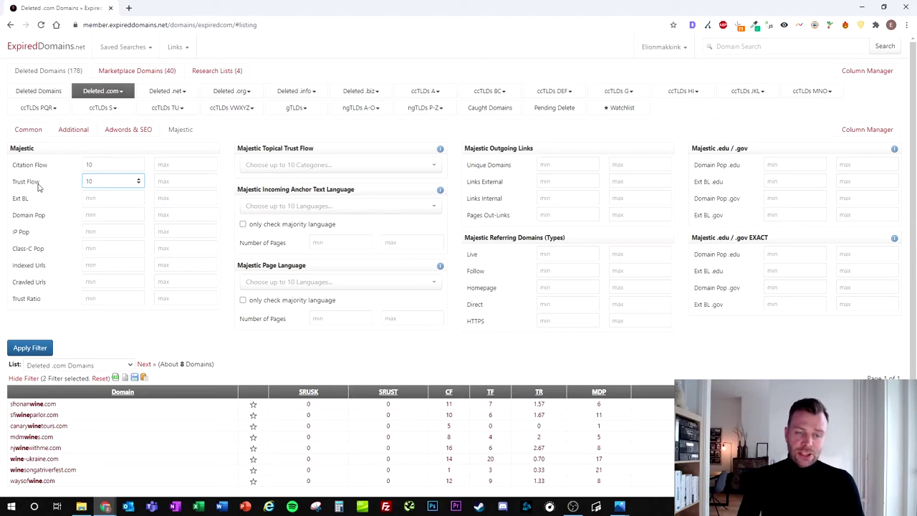
pyautogui.click(33, 348)
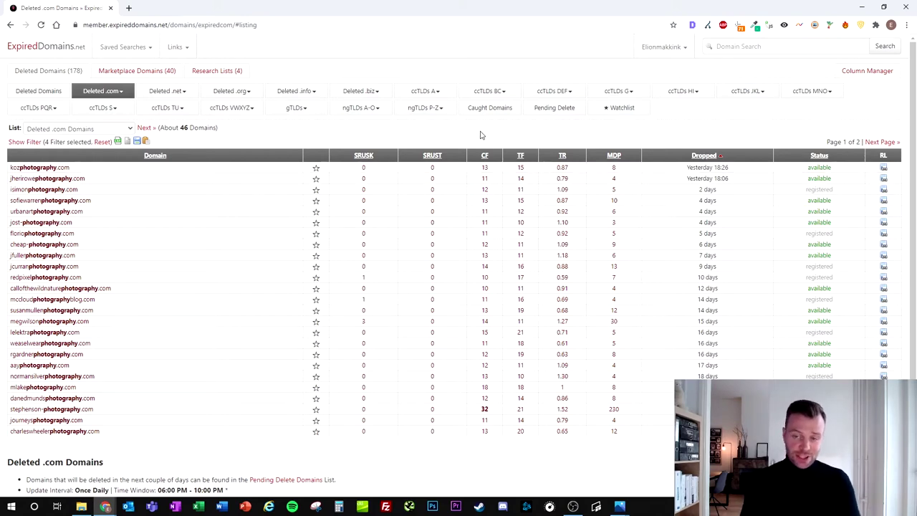
# Step: Sort the domain list by MDP from highest to lowest and copy robhansonphotography.com
pyautogui.click(614, 157)
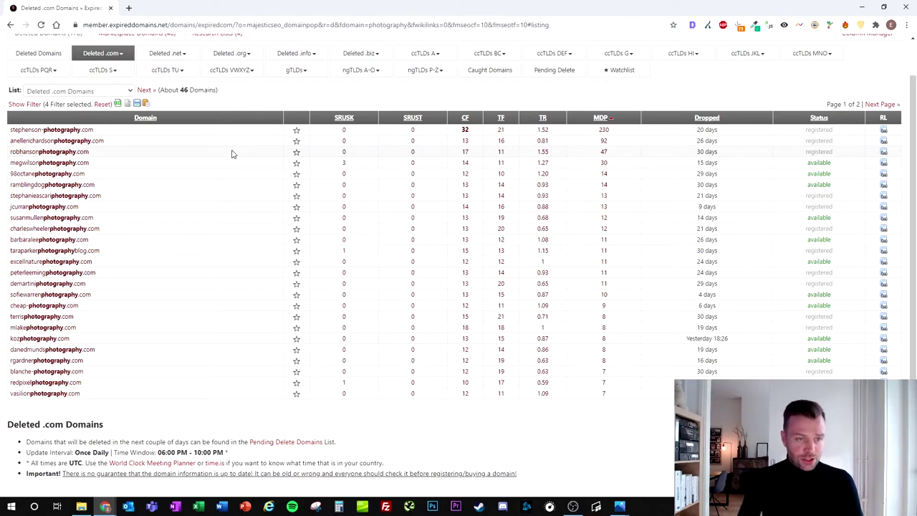
pyautogui.moveTo(143, 156); pyautogui.dragTo(9, 153)
pyautogui.hotkey('ctrl', 'c')
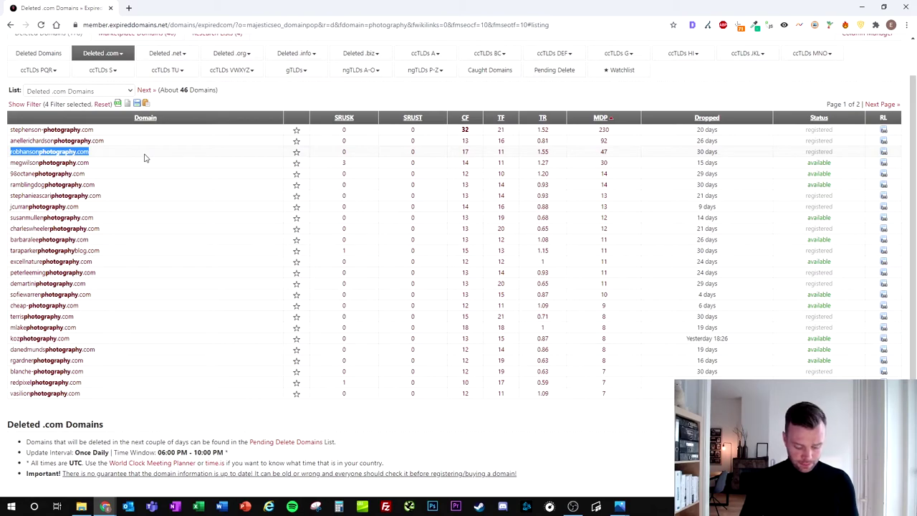
# Step: Search Google for robhansonphotography.com in a new tab and look through the results for sites that link to it
pyautogui.hotkey('ctrl', 't')
pyautogui.write('google.com')
pyautogui.press('Return')
pyautogui.hotkey('ctrl', 'v')
pyautogui.press('Return')
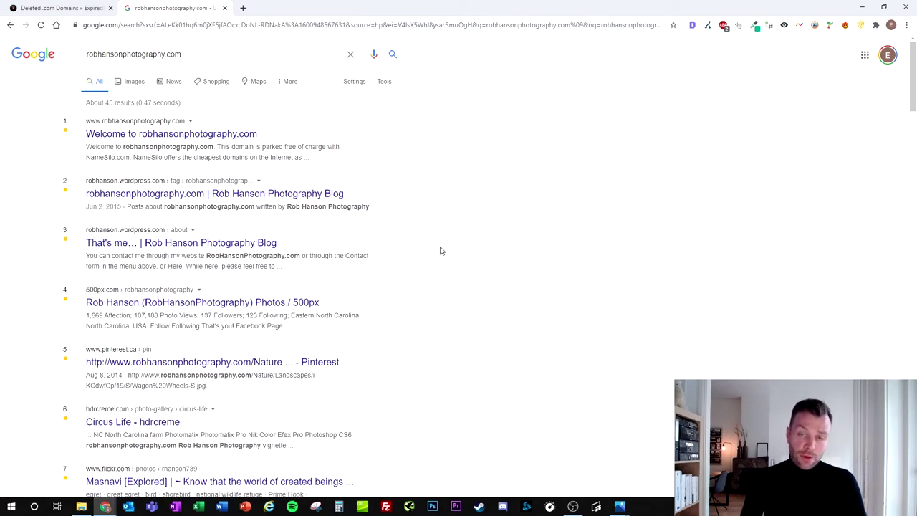
pyautogui.scroll(-1, 448, 257)
pyautogui.scroll(-5, 448, 257)
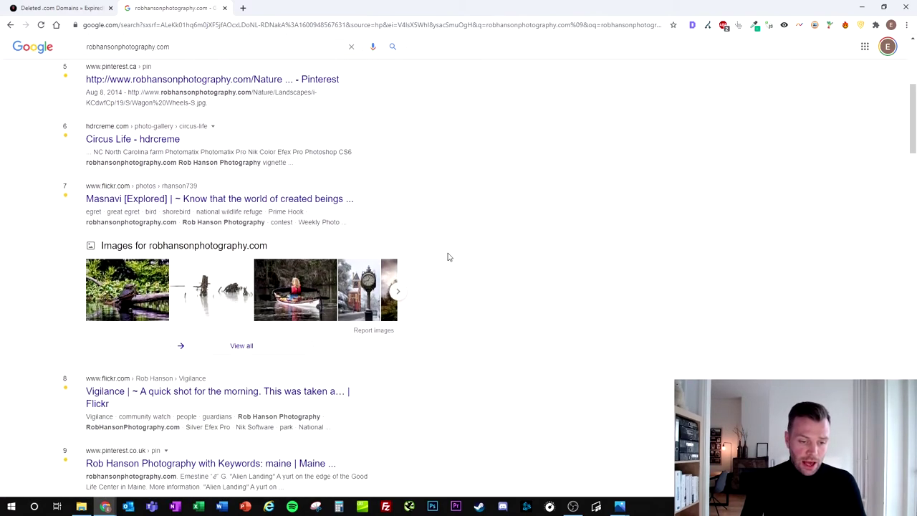
pyautogui.scroll(-4, 448, 256)
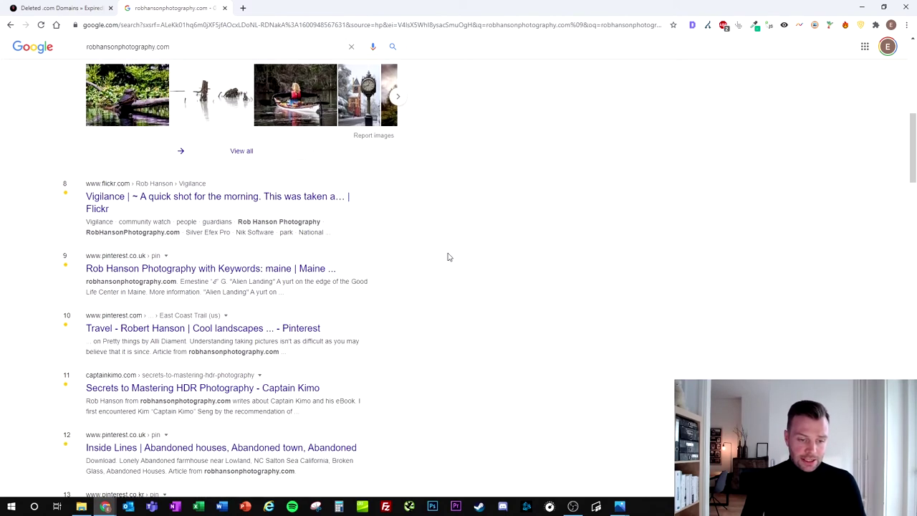
pyautogui.scroll(-1, 448, 257)
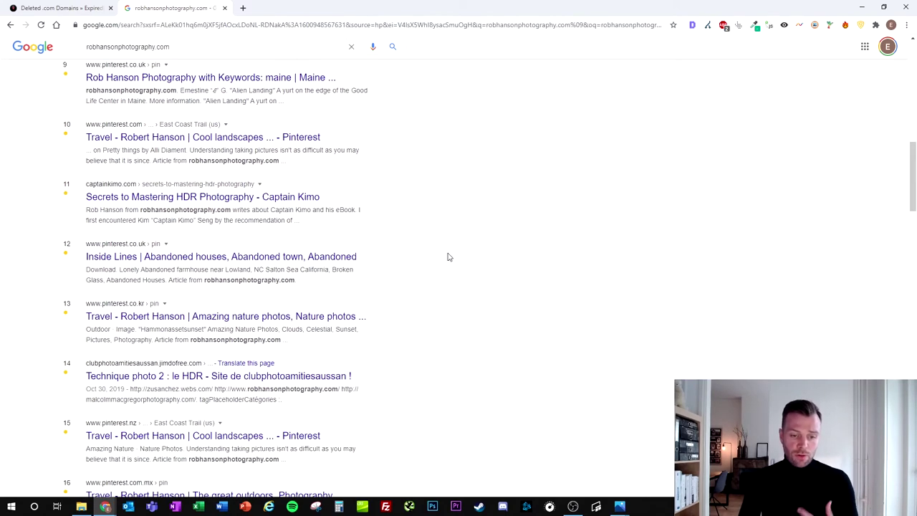
pyautogui.scroll(-2, 448, 257)
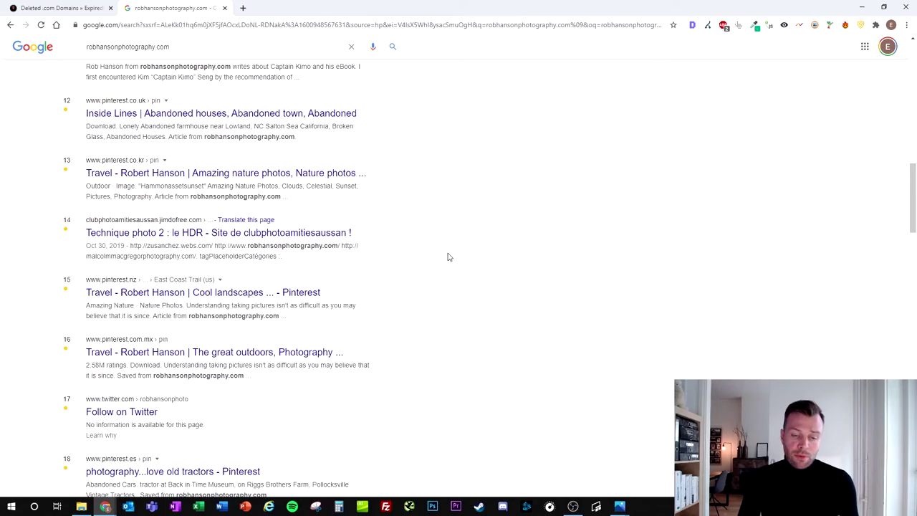
pyautogui.scroll(10, 448, 257)
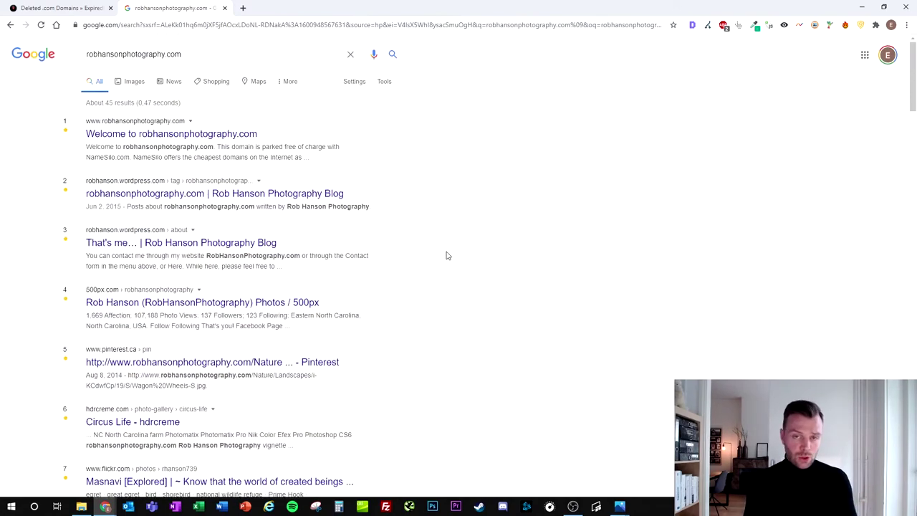
# Step: Open Ahrefs Site Explorer in a new tab and look up robhansonphotography.com
pyautogui.hotkey('ctrl', 't')
pyautogui.write('ahrefs.com/site-explorer/')
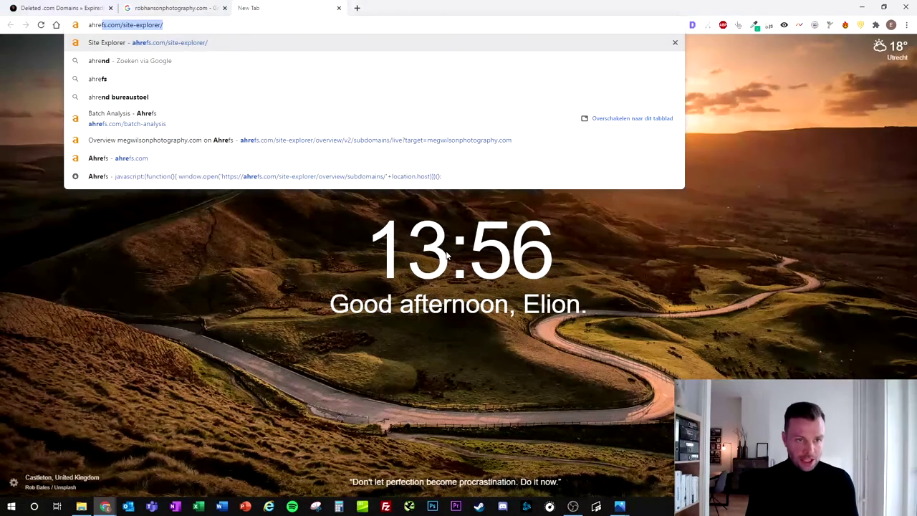
pyautogui.press('Return')
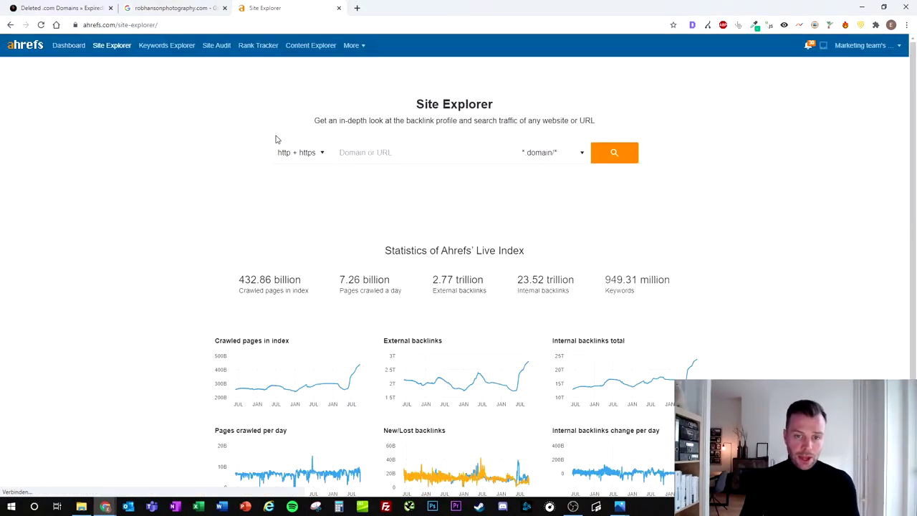
pyautogui.hotkey('ctrl', 'v')
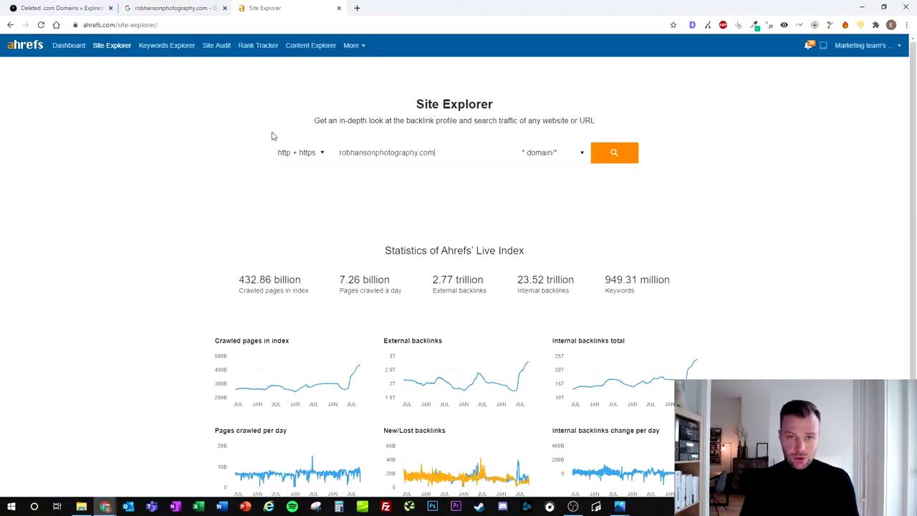
pyautogui.press('Return')
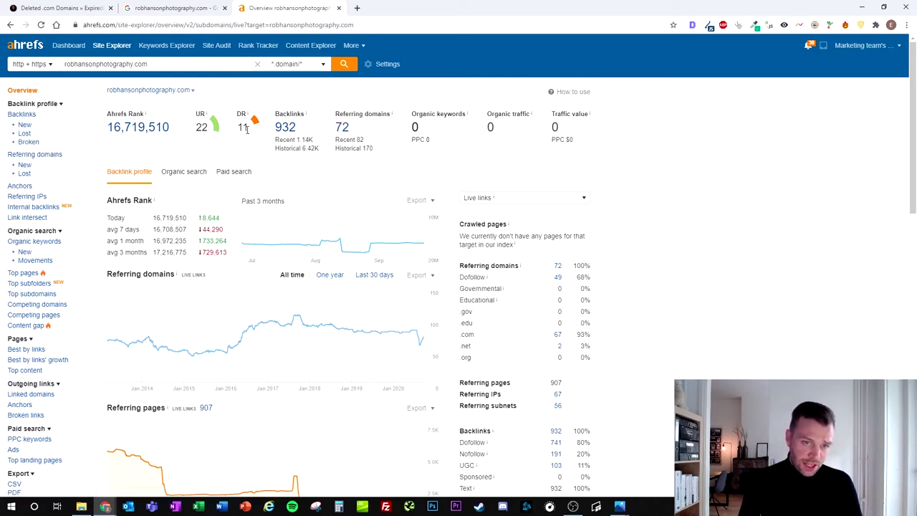
# Step: In the domain's Backlinks report, open "19 Beautiful Examples of HDR Done Right" in a new tab and examine the other referring pages
pyautogui.click(26, 115)
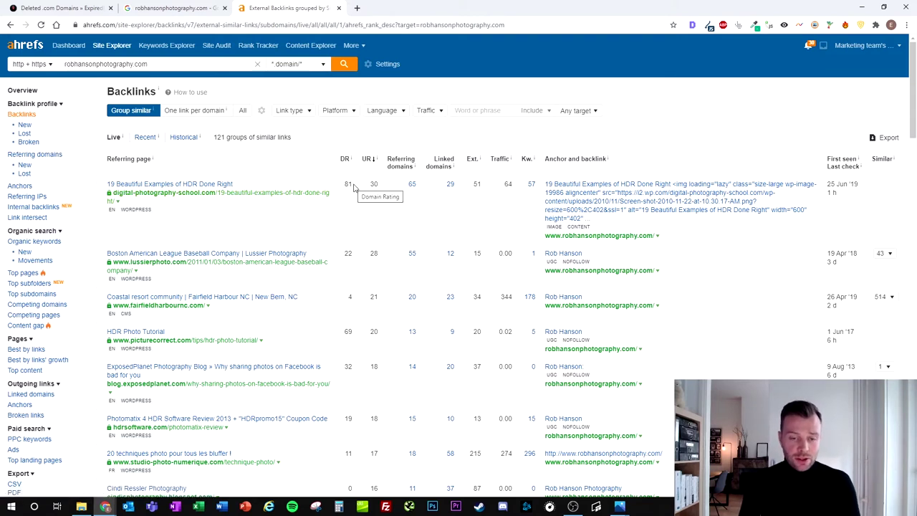
pyautogui.middleClick(209, 185)
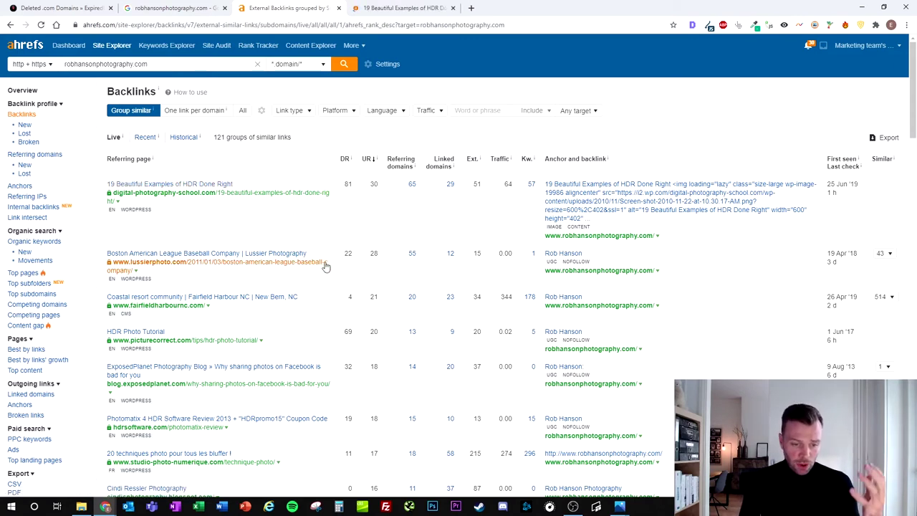
pyautogui.scroll(-3, 324, 329)
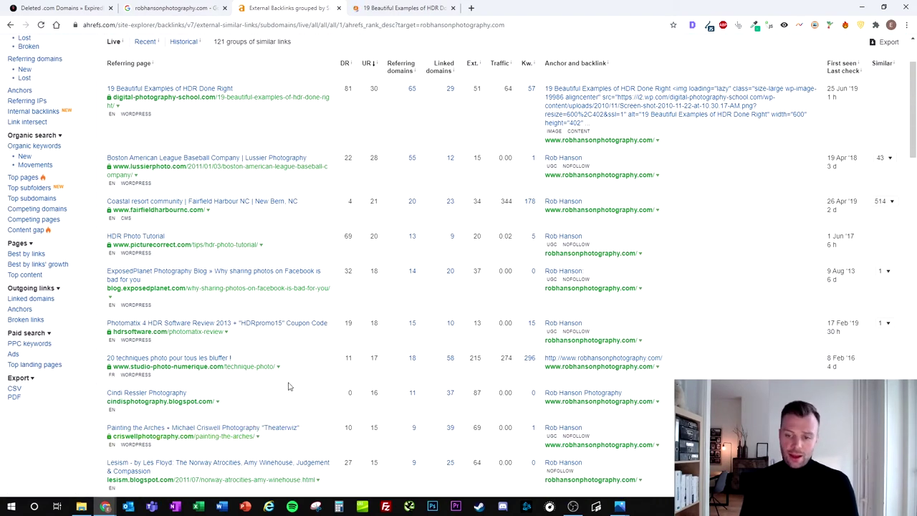
pyautogui.scroll(-1, 286, 387)
pyautogui.scroll(-1, 286, 387)
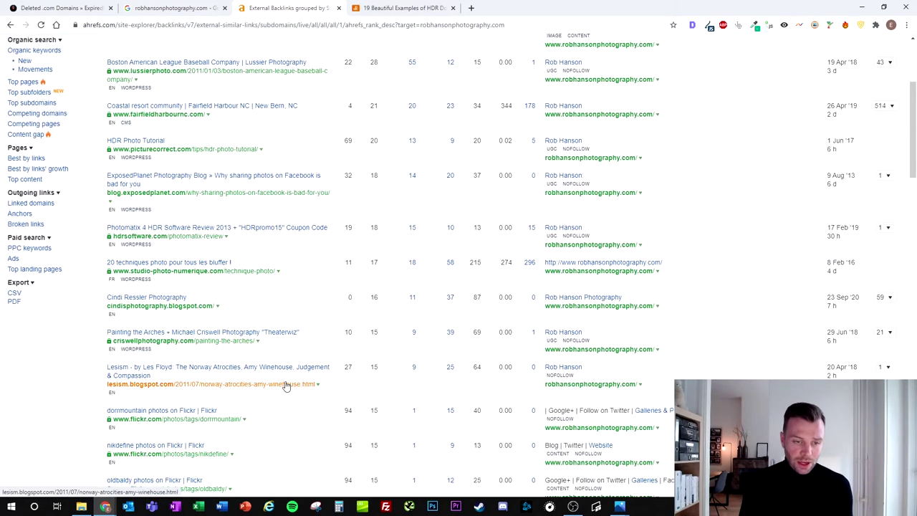
pyautogui.scroll(-3, 302, 403)
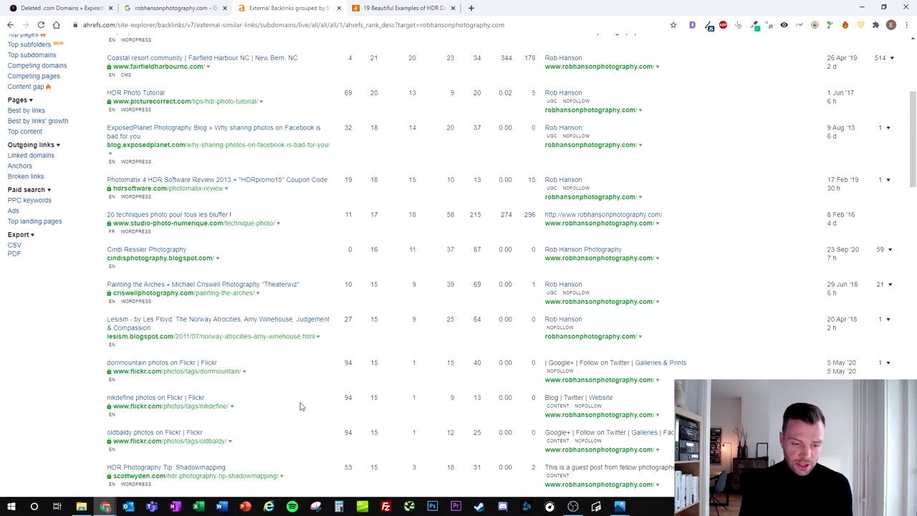
# Step: Read through the "19 Beautiful Examples of HDR Done Right" article to find the image that links to robhansonphotography.com
pyautogui.scroll(-2, 301, 405)
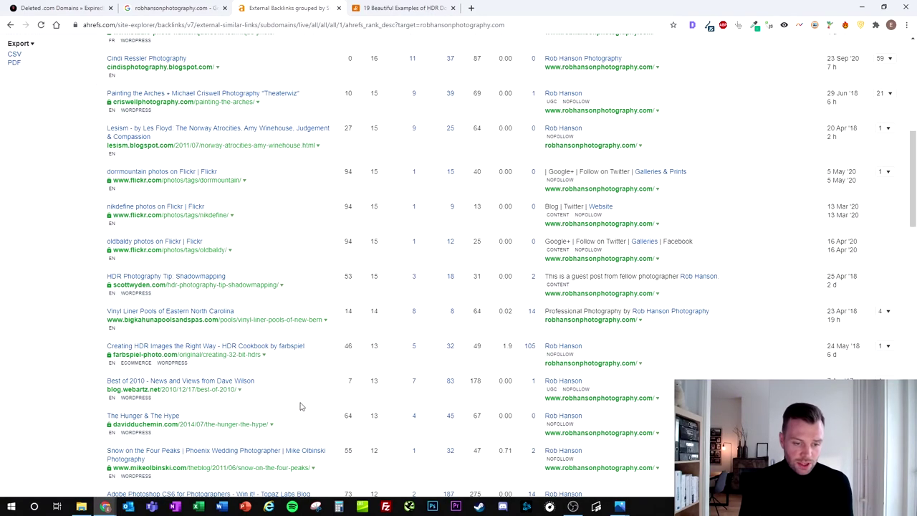
pyautogui.scroll(9, 301, 404)
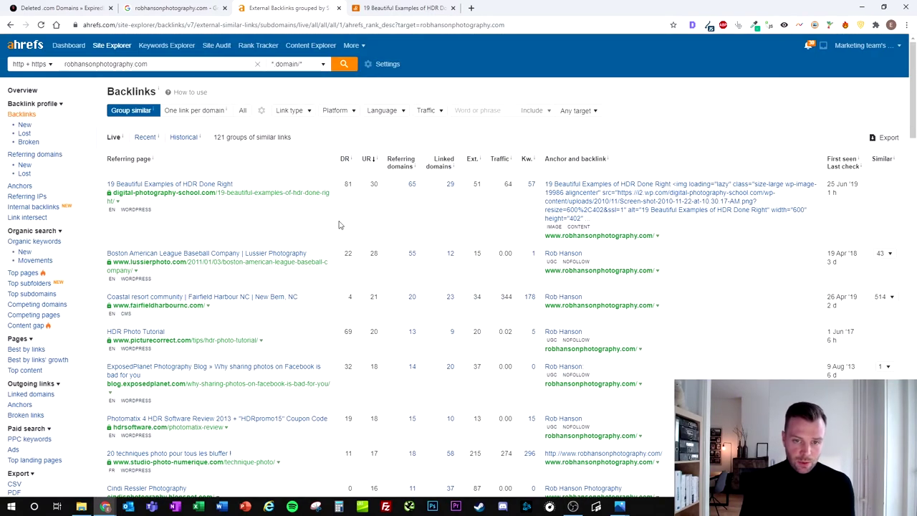
pyautogui.click(405, 8)
pyautogui.scroll(-12, 406, 254)
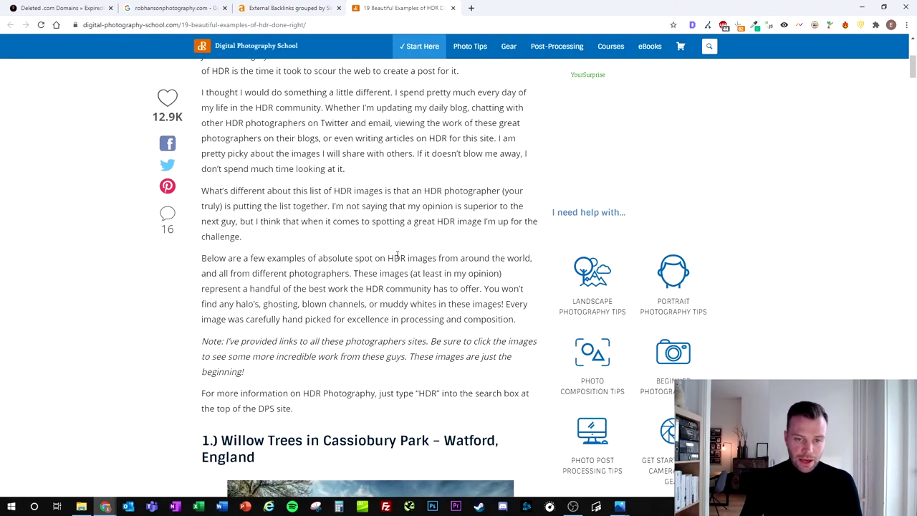
pyautogui.scroll(-14, 385, 253)
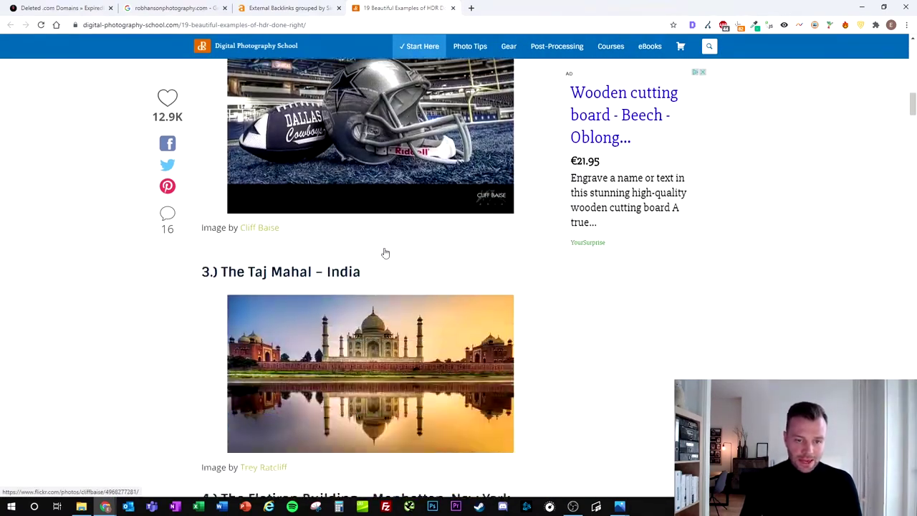
pyautogui.scroll(-11, 385, 252)
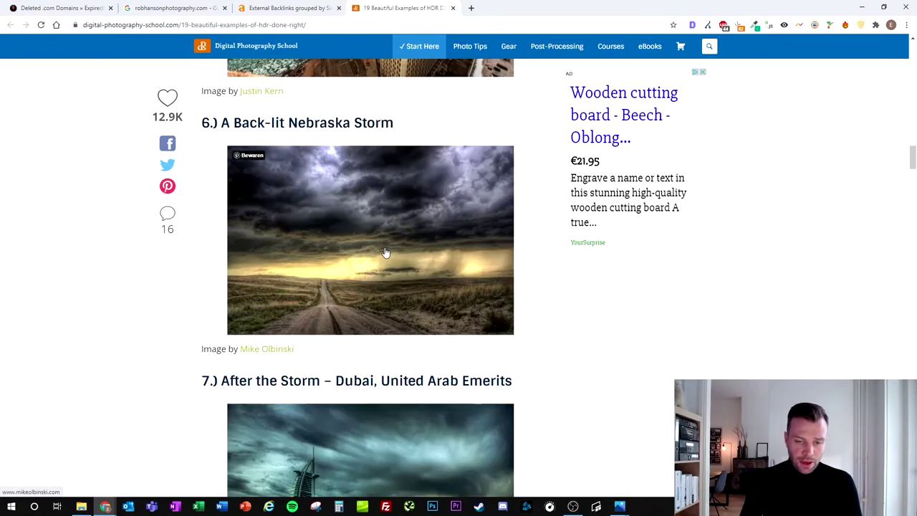
pyautogui.scroll(-4, 385, 253)
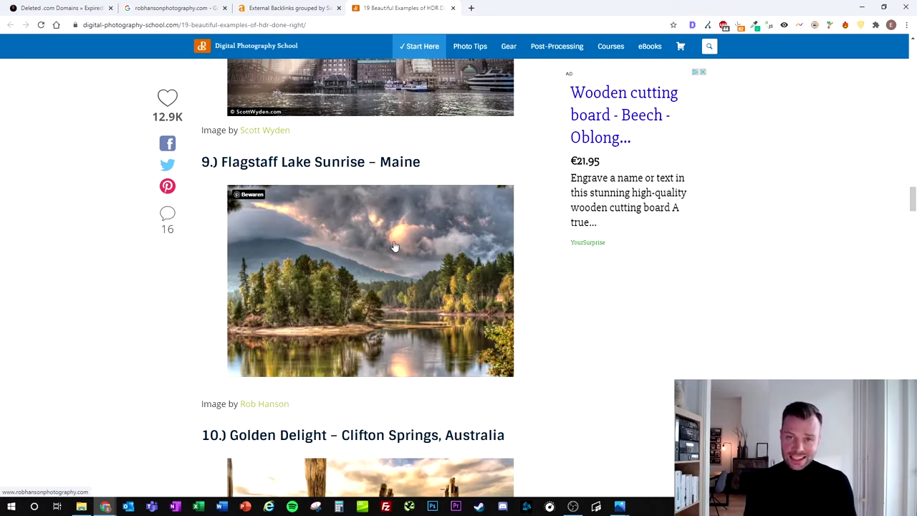
# Step: Sort the Ahrefs backlinks by DR from highest to lowest and open the "dorrmountain photos on Flickr" page in a new tab
pyautogui.hotkey('ctrl', 'shift', 'Tab')
pyautogui.click(346, 159)
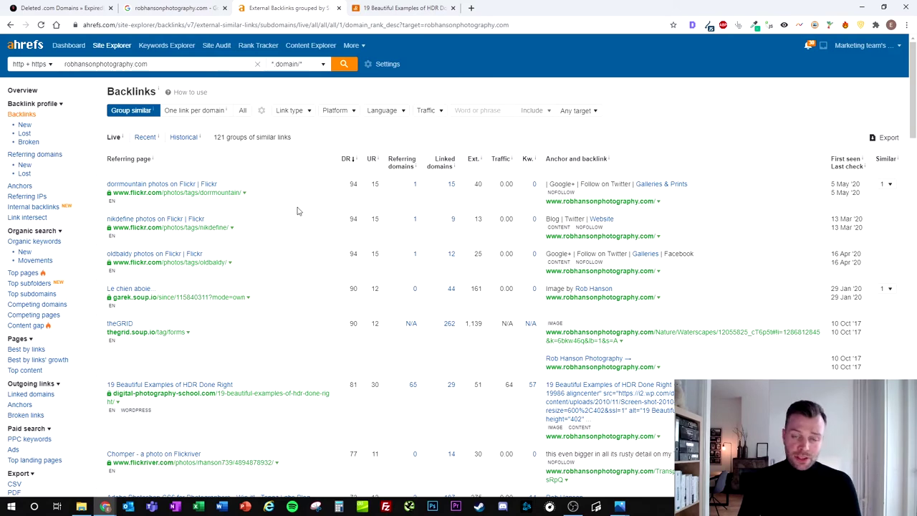
pyautogui.rightClick(201, 184)
pyautogui.click(224, 191)
# Step: Review the referring pages down the DR-sorted backlinks report and open "Talk Imagery Podcast - Episode 2" in a new tab
pyautogui.scroll(-2, 340, 241)
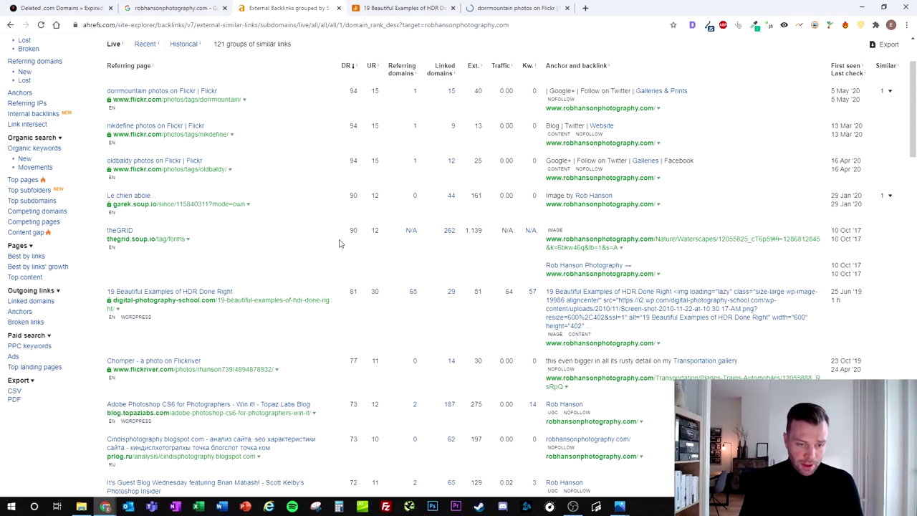
pyautogui.scroll(-3, 340, 244)
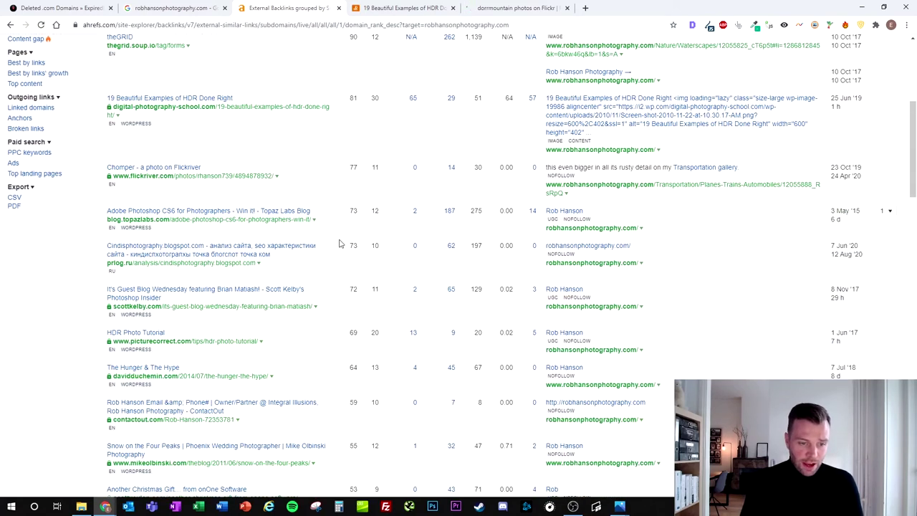
pyautogui.scroll(-1, 340, 244)
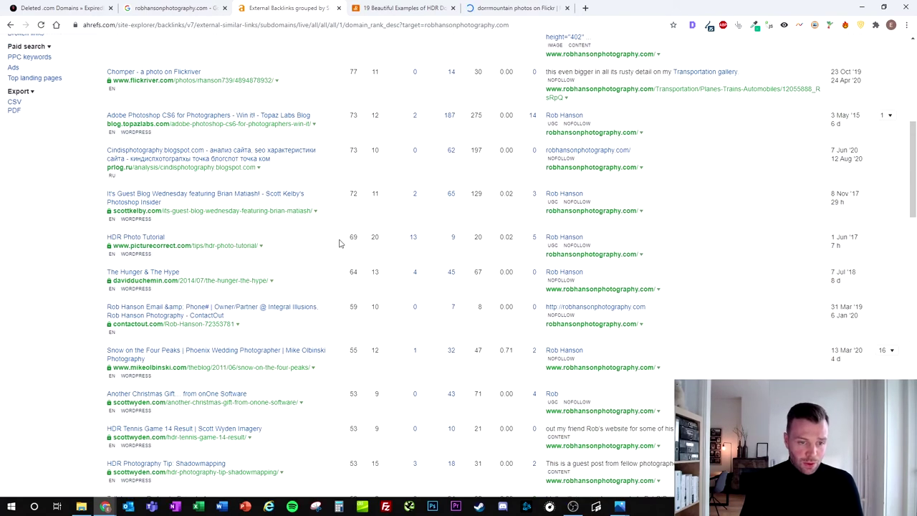
pyautogui.scroll(-1, 340, 244)
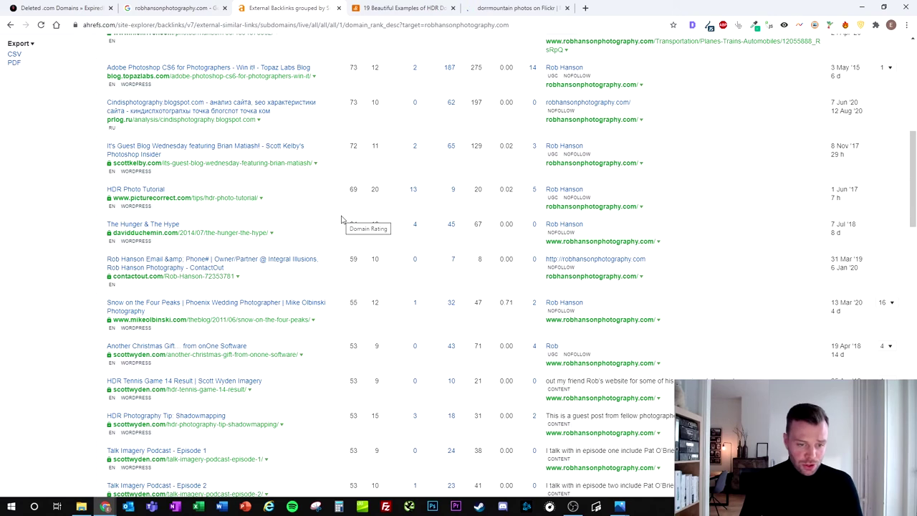
pyautogui.scroll(-2, 342, 217)
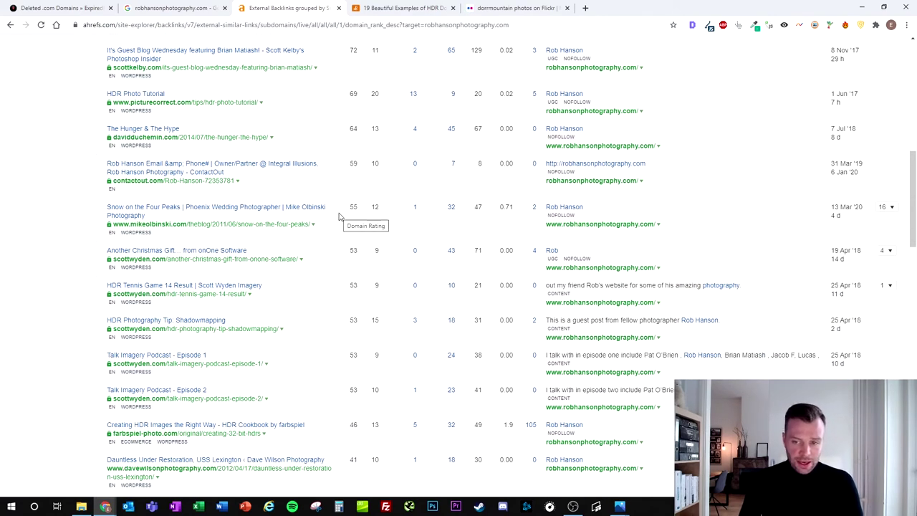
pyautogui.scroll(-2, 340, 216)
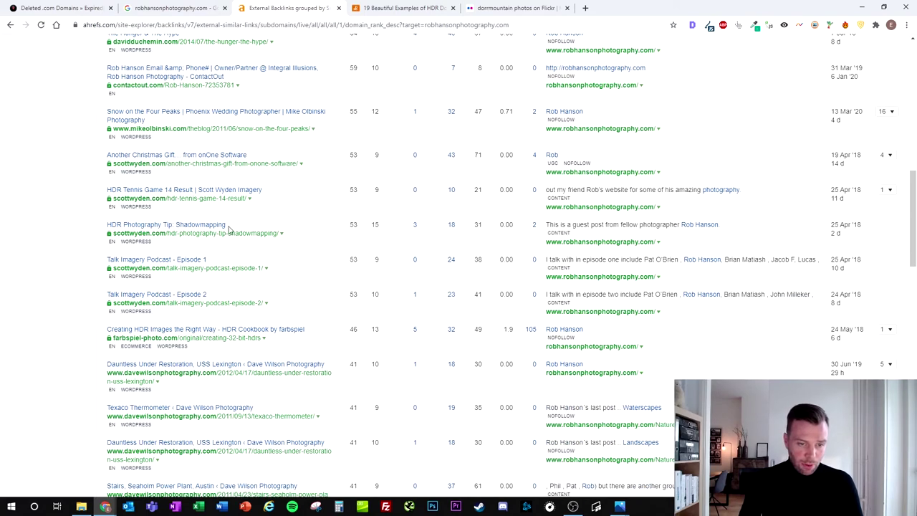
pyautogui.scroll(-2, 351, 269)
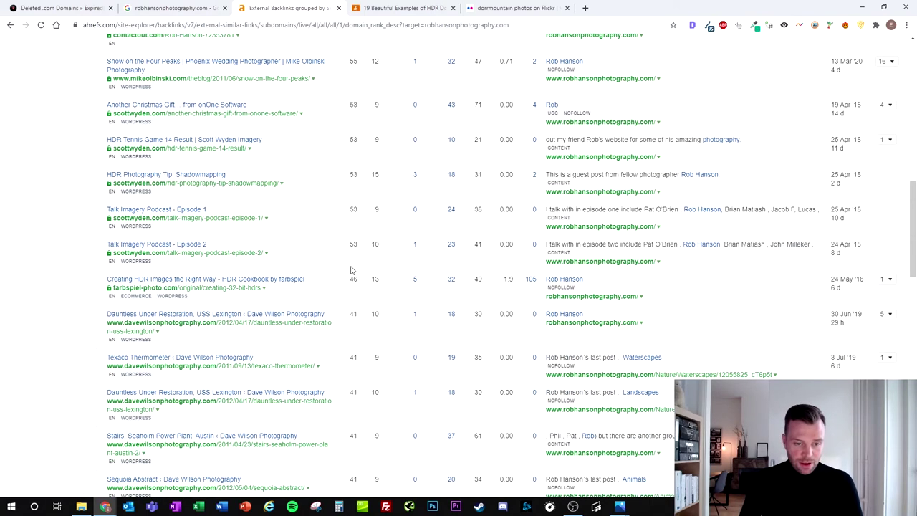
pyautogui.scroll(-1, 351, 268)
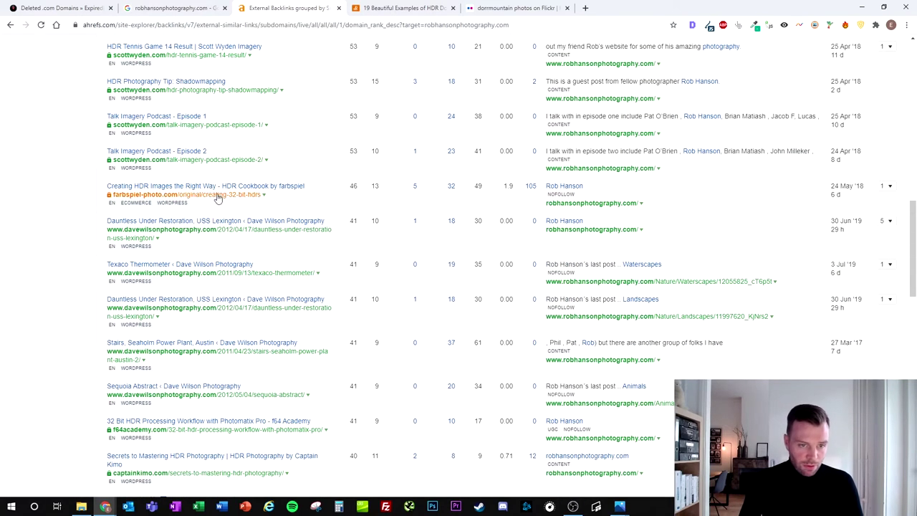
pyautogui.rightClick(180, 156)
pyautogui.click(210, 163)
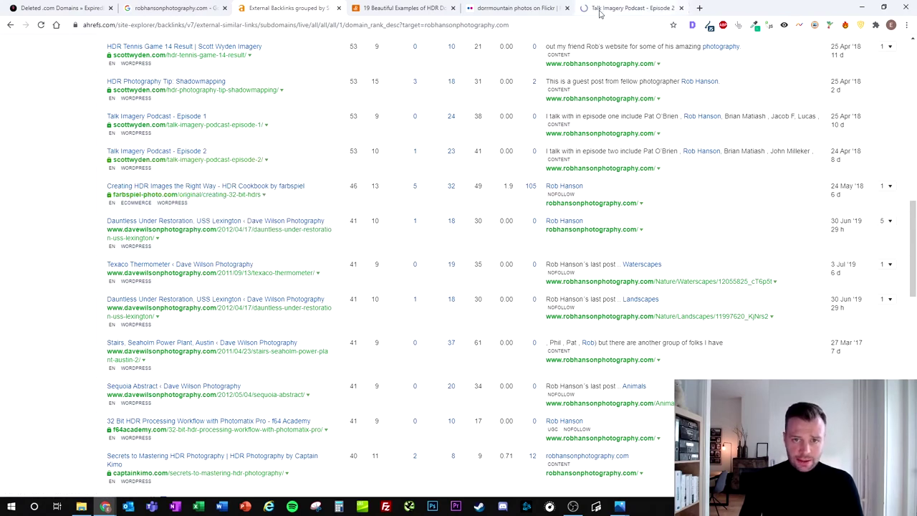
# Step: Examine the Talk Imagery Podcast – Episode 2 page for its link to robhansonphotography.com and revisit the other opened referring pages
pyautogui.click(600, 10)
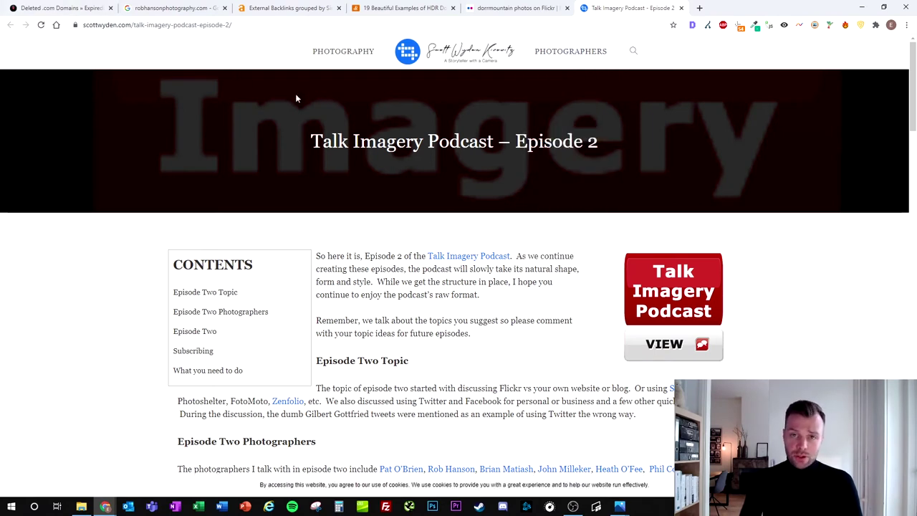
pyautogui.moveTo(347, 63)
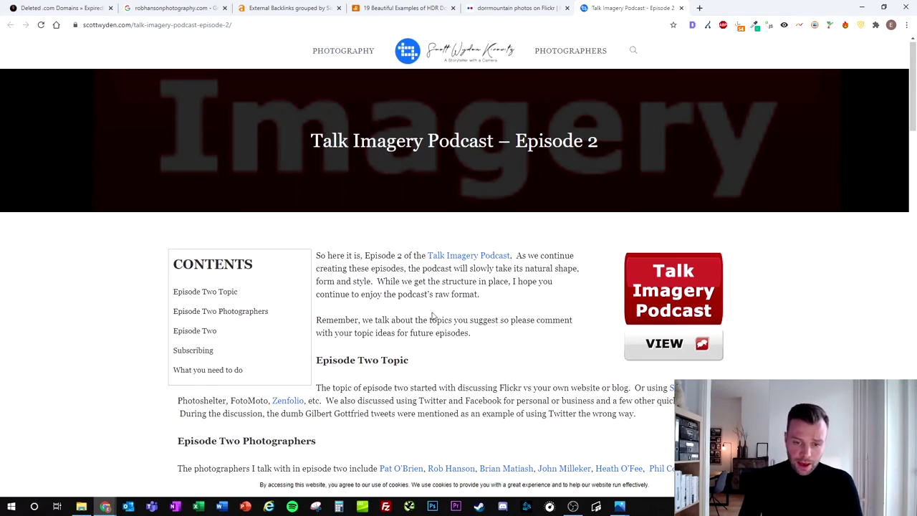
pyautogui.scroll(-2, 433, 316)
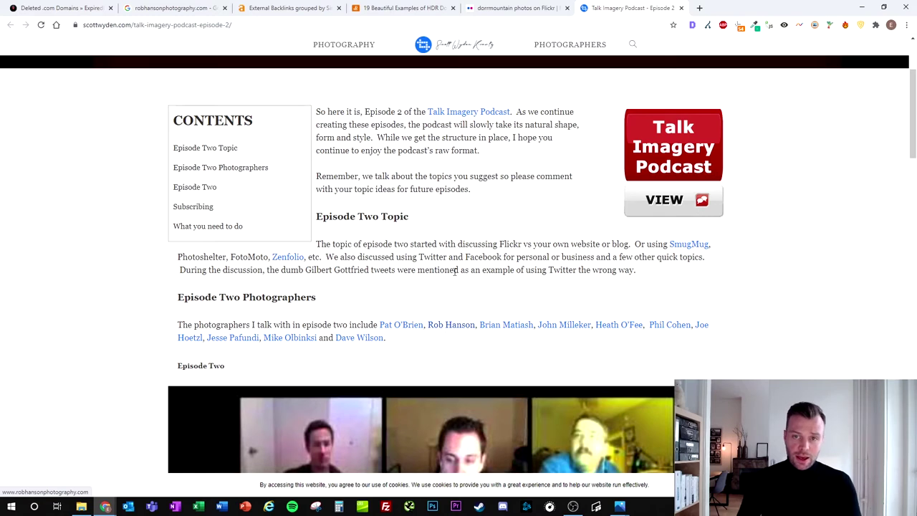
pyautogui.scroll(2, 451, 248)
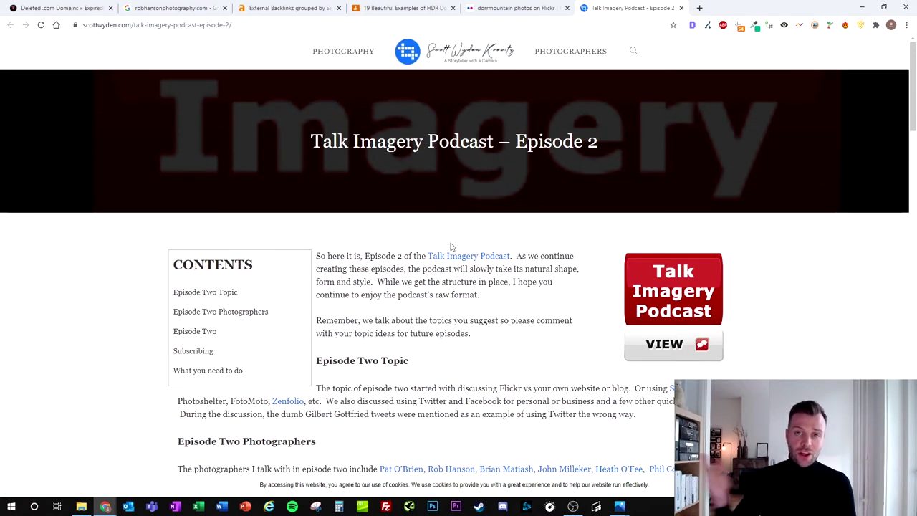
pyautogui.click(511, 9)
pyautogui.click(404, 9)
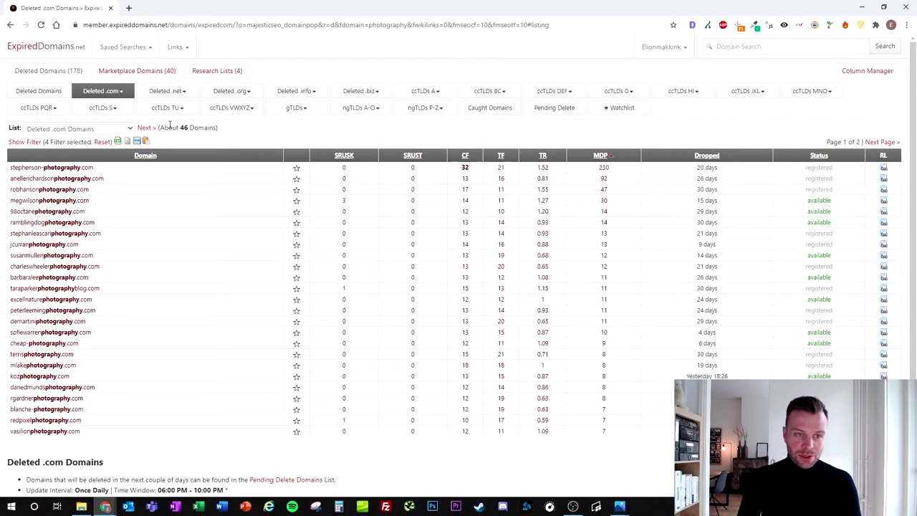
# Step: Clear the domain name keyword and the minimum Citation Flow and Trust Flow filters on ExpiredDomains.net and apply the changes
pyautogui.click(36, 142)
pyautogui.moveTo(150, 183); pyautogui.dragTo(69, 180)
pyautogui.press('BackSpace')
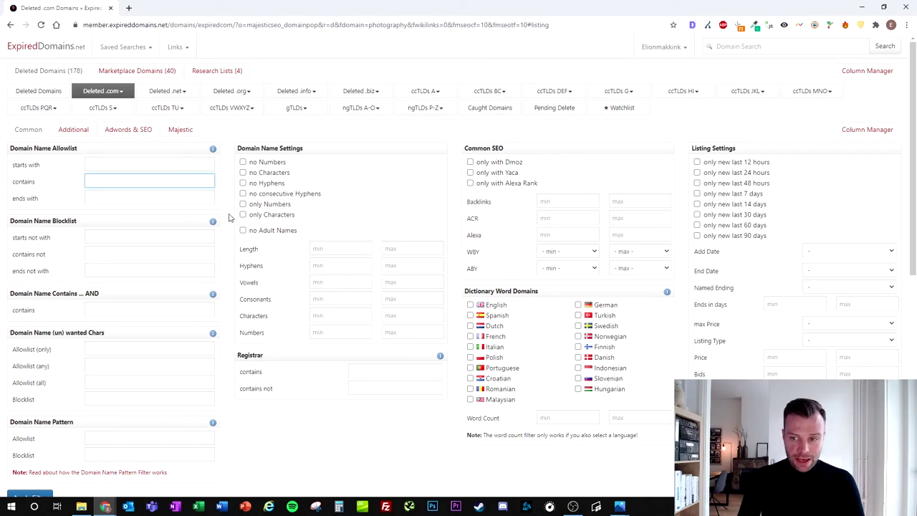
pyautogui.click(180, 131)
pyautogui.doubleClick(89, 164)
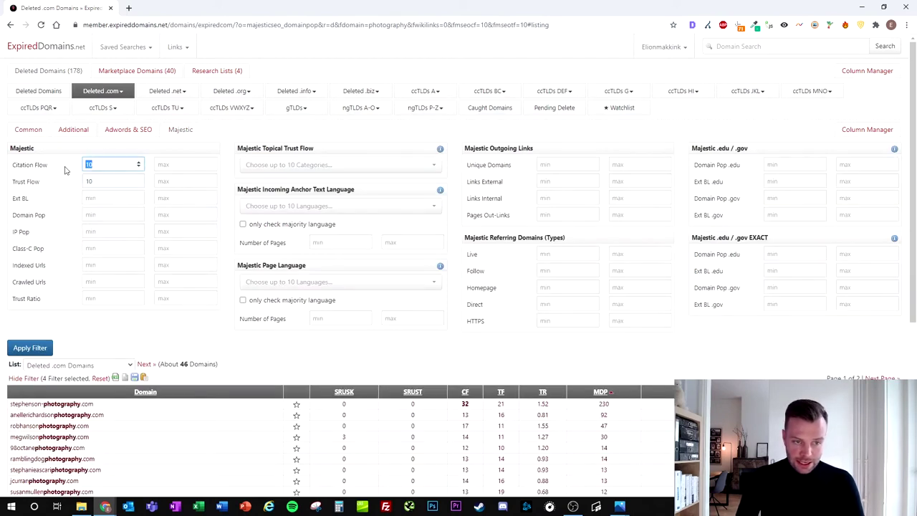
pyautogui.press('BackSpace')
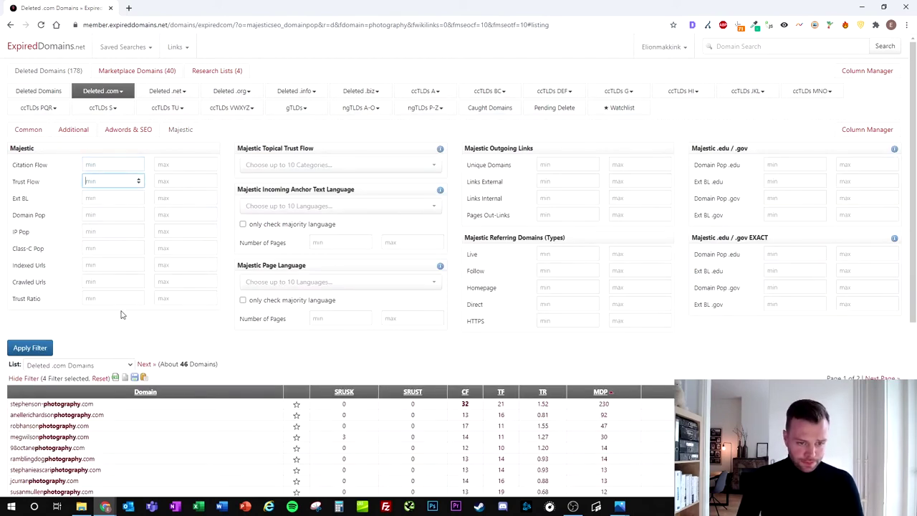
pyautogui.click(29, 347)
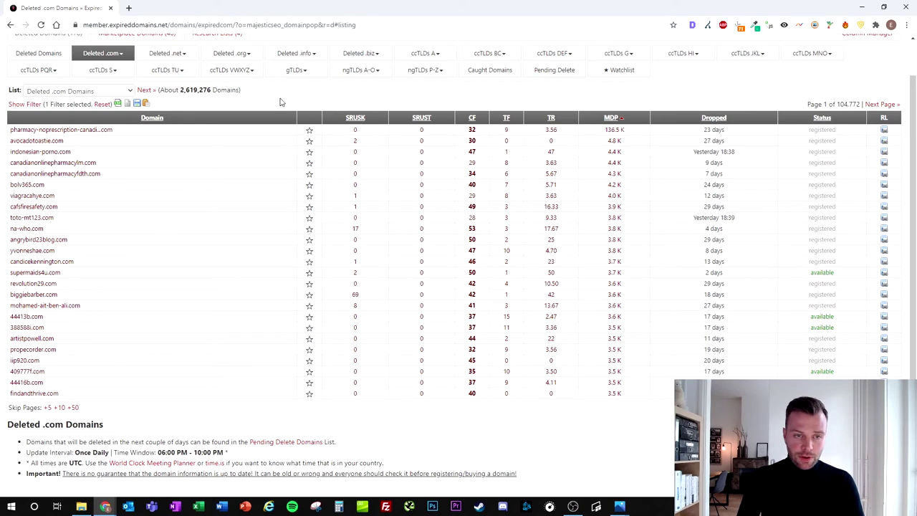
# Step: Sort the deleted .com domains by SRUST and after that by SRUSK, each from highest to lowest
pyautogui.scroll(1, 284, 104)
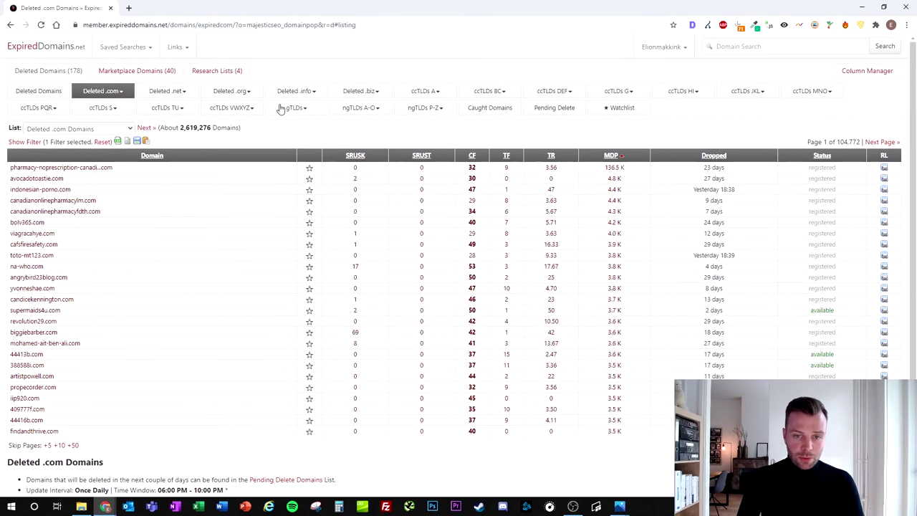
pyautogui.click(424, 157)
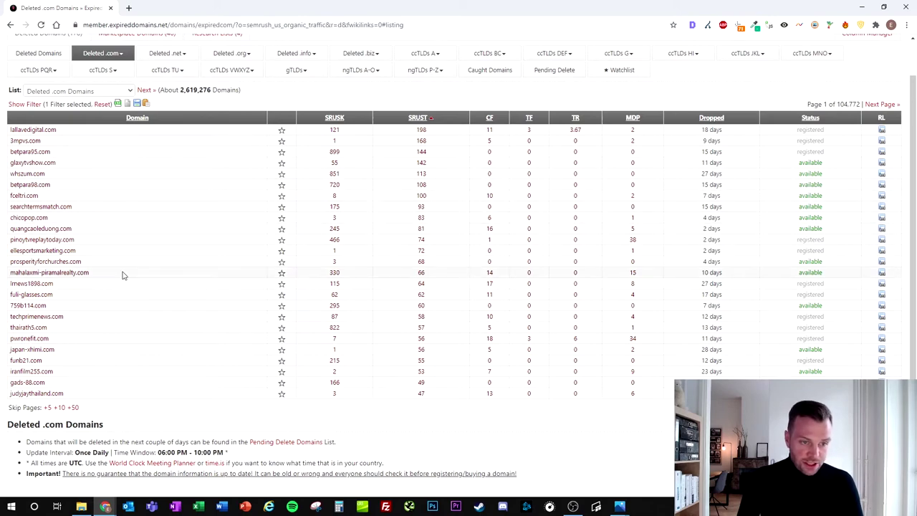
pyautogui.scroll(1, 237, 215)
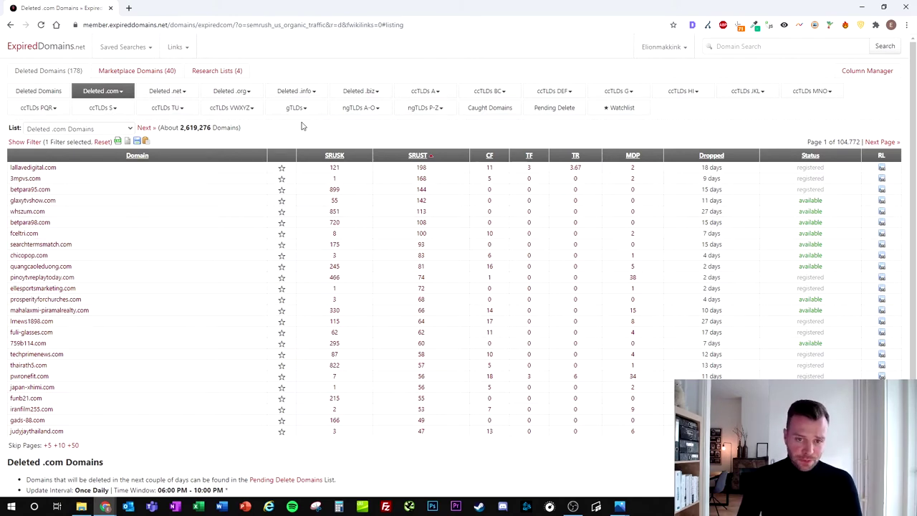
pyautogui.click(336, 155)
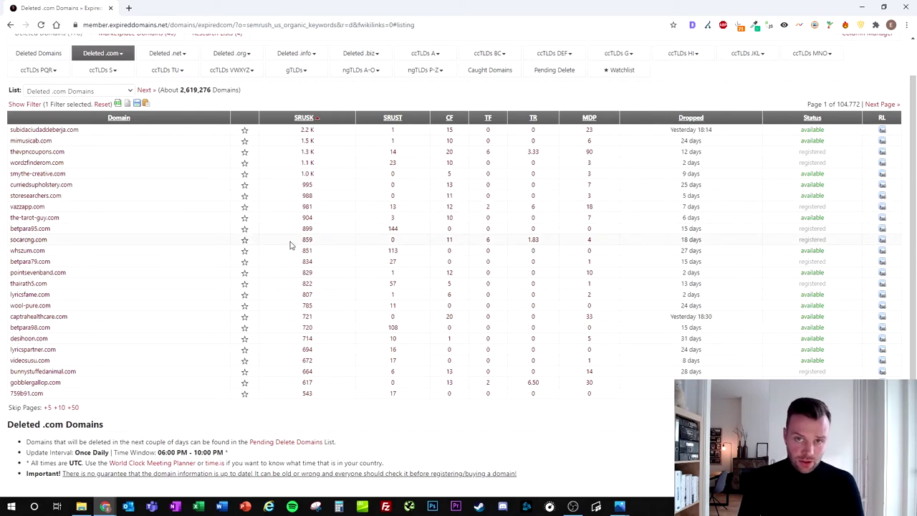
pyautogui.scroll(1, 296, 238)
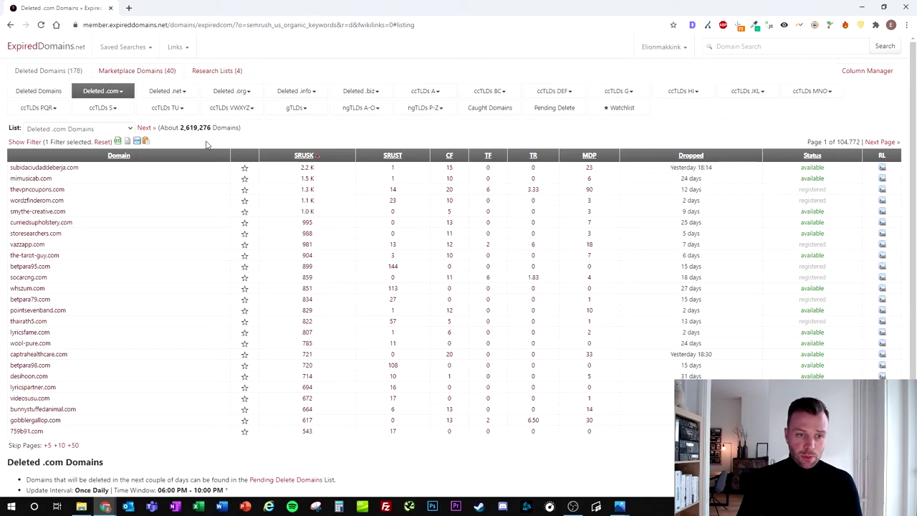
# Step: Filter the deleted .com domains to a minimum Citation Flow of 10 and a minimum Trust Flow of 10
pyautogui.click(24, 141)
pyautogui.click(180, 129)
pyautogui.click(99, 165)
pyautogui.write('10')
pyautogui.press('Tab')
pyautogui.write('10')
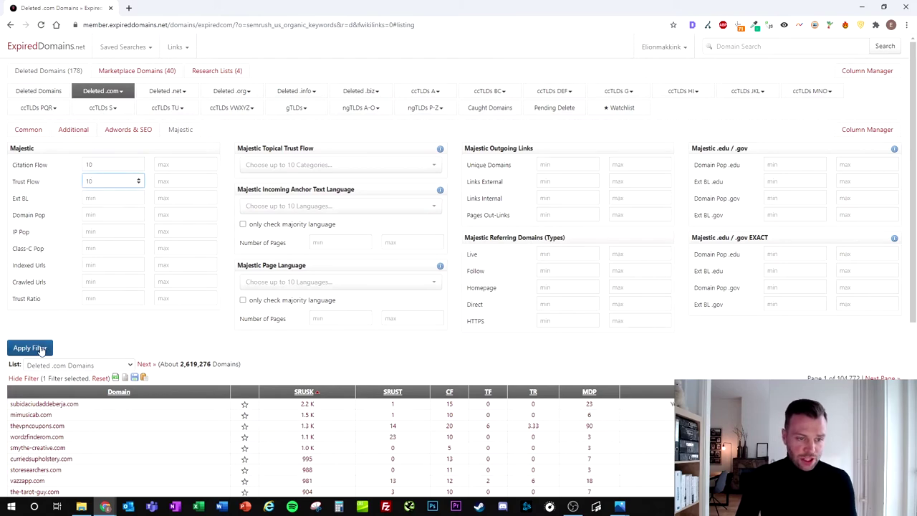
pyautogui.click(29, 348)
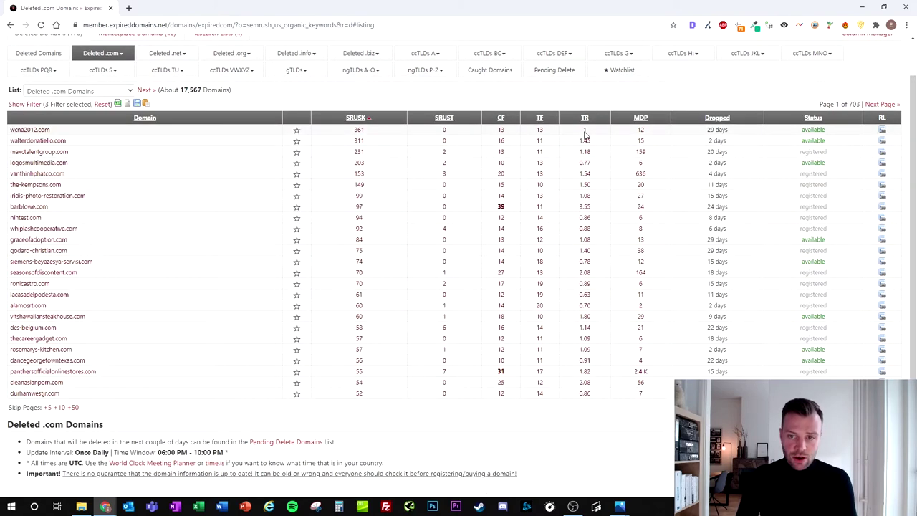
# Step: Examine the common, Adwords & SEO and Majestic filter options, including the Majestic Topical Trust Flow categories, for the deleted .com domains
pyautogui.scroll(1, 487, 187)
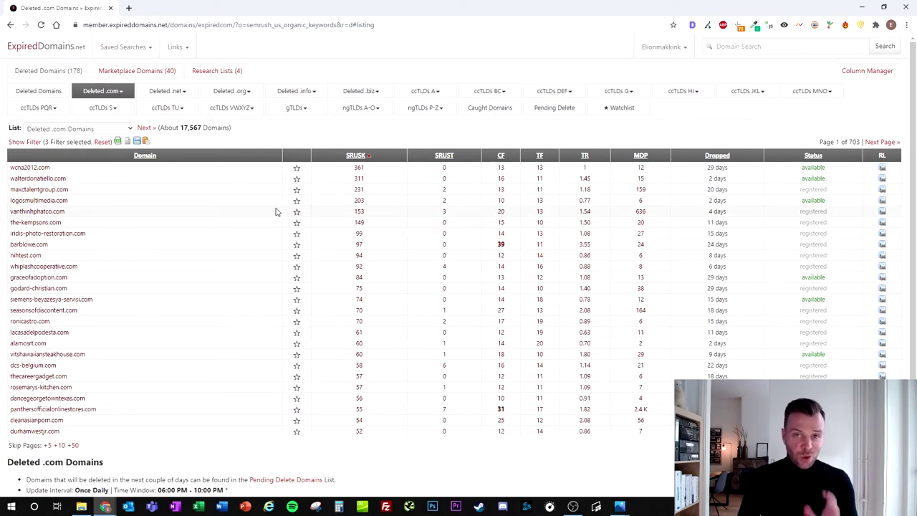
pyautogui.click(25, 141)
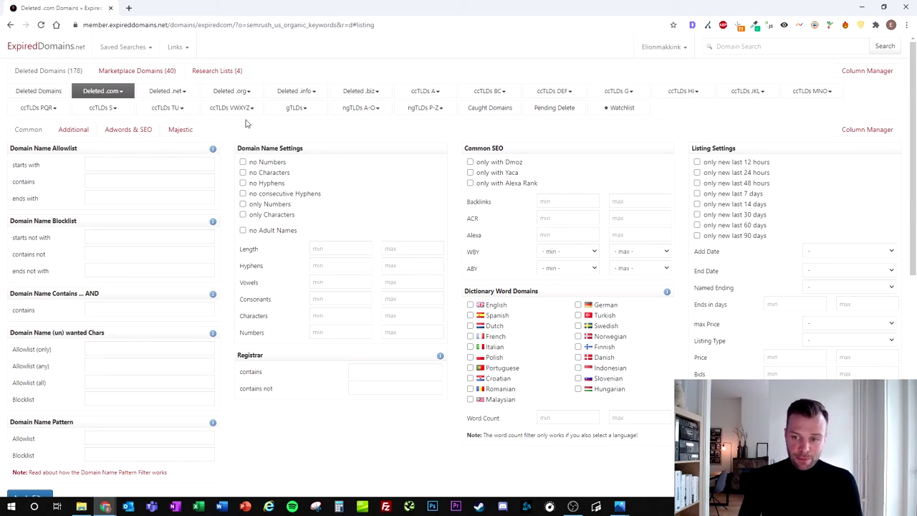
pyautogui.click(111, 131)
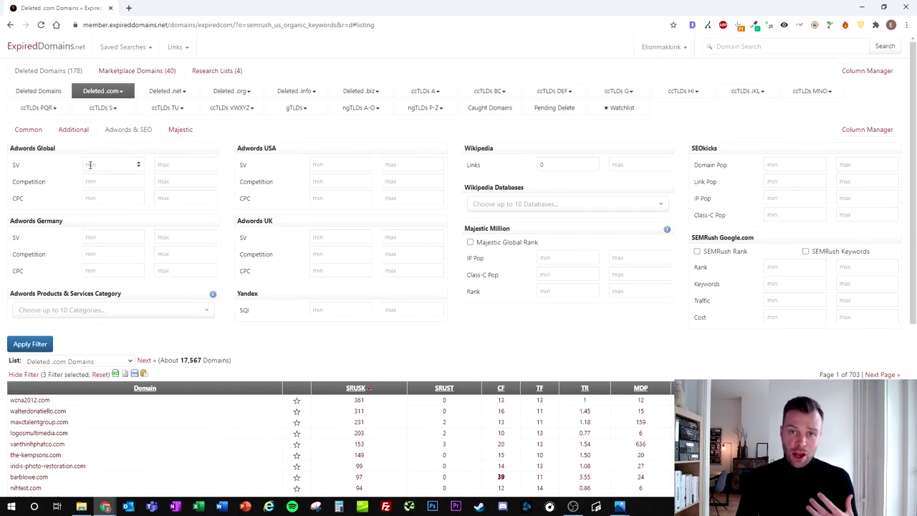
pyautogui.click(177, 131)
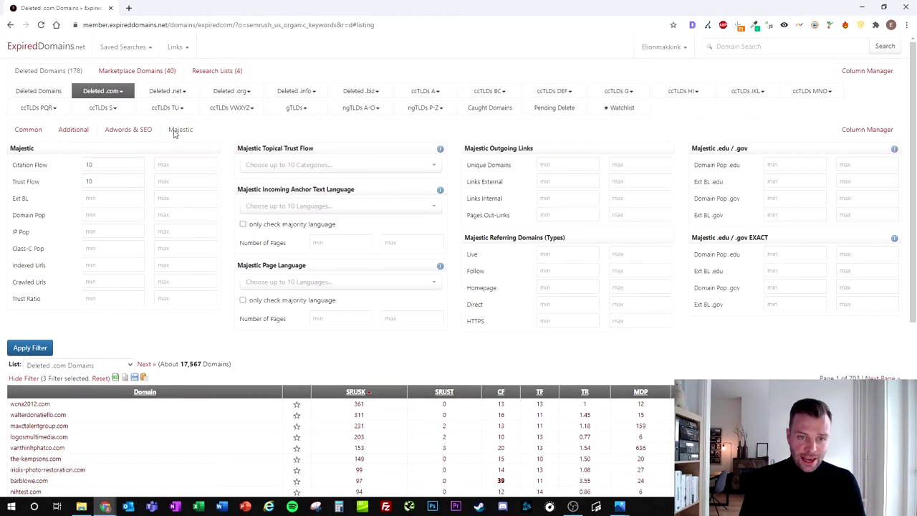
pyautogui.click(348, 166)
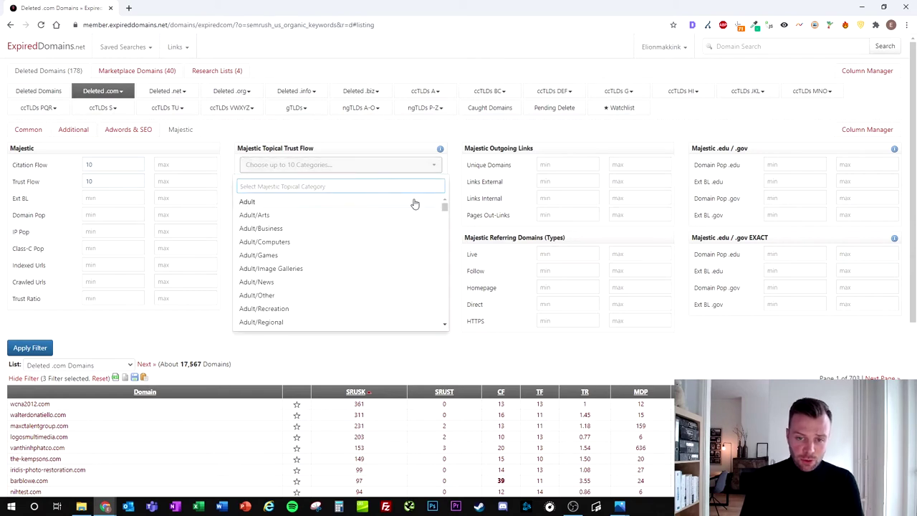
pyautogui.moveTo(443, 208); pyautogui.dragTo(433, 258)
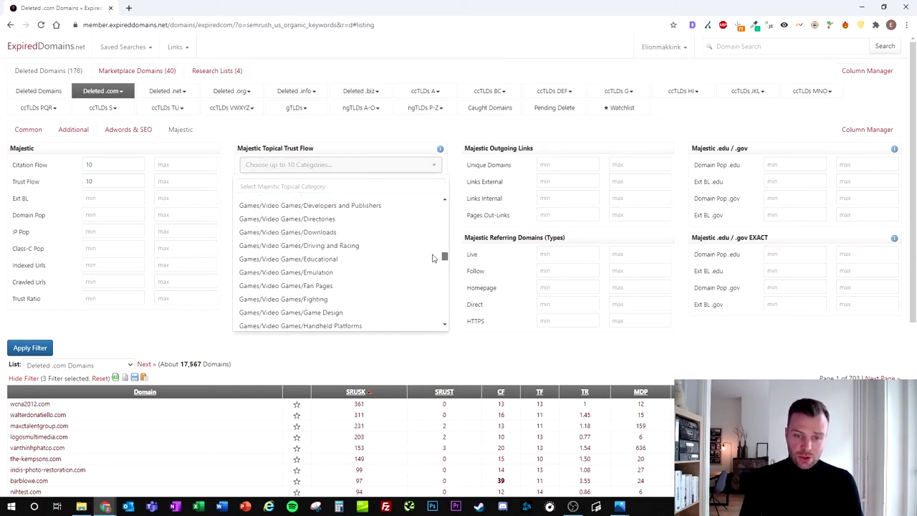
pyautogui.click(364, 135)
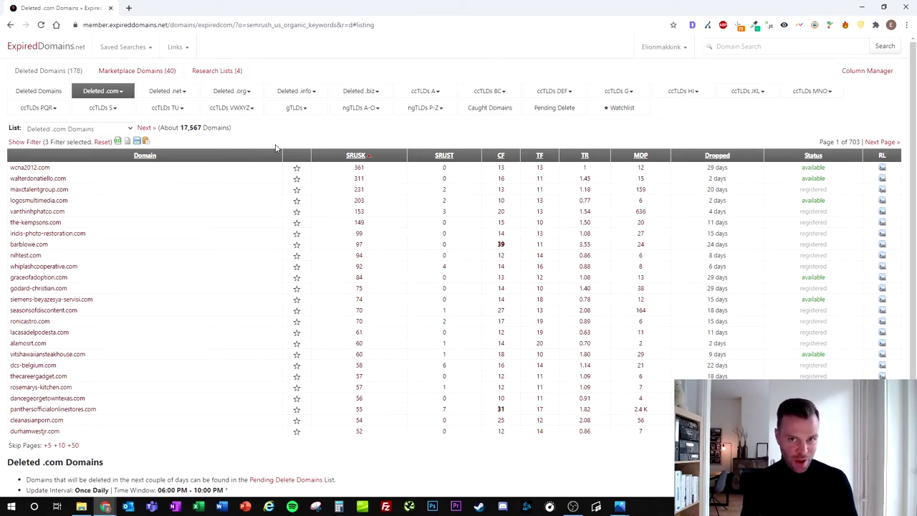
# Step: Show the GoDaddy Expired marketplace domains and set the minimum Wikipedia links to 1, reviewing the Majestic and common filters
pyautogui.click(152, 71)
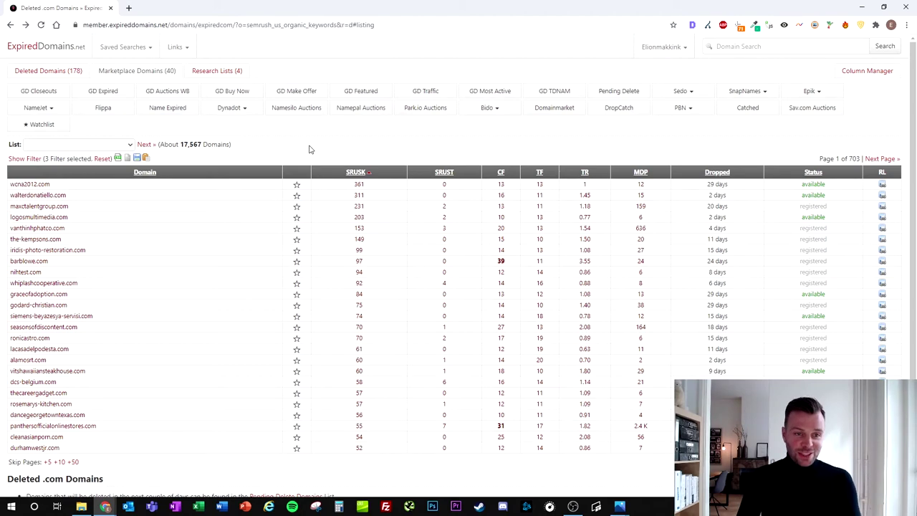
pyautogui.click(104, 97)
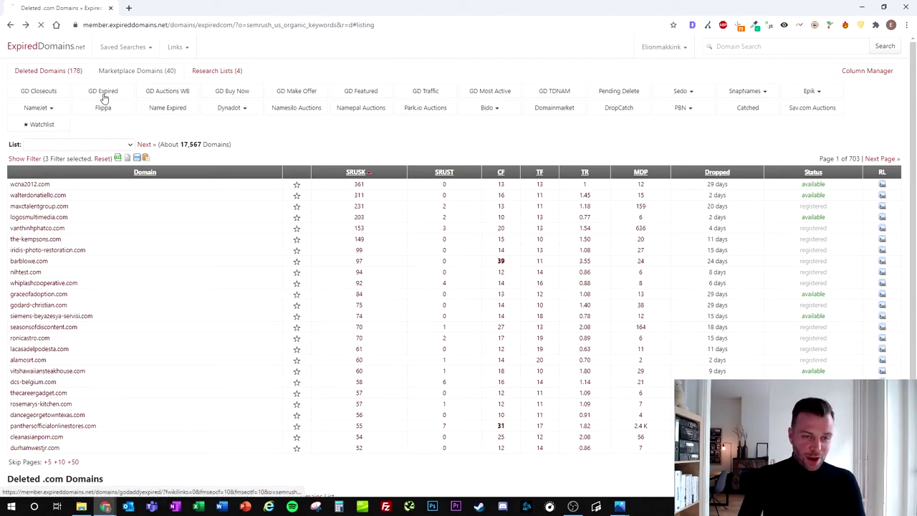
pyautogui.click(38, 159)
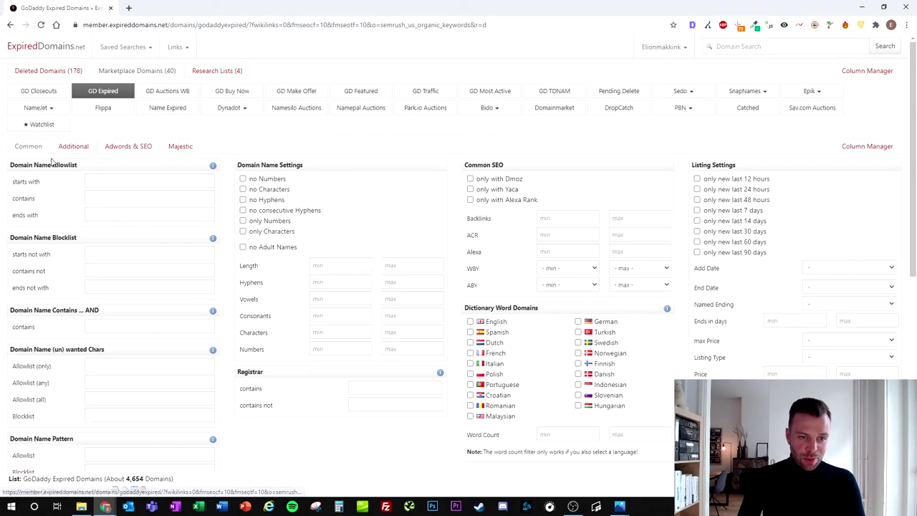
pyautogui.click(127, 147)
pyautogui.doubleClick(569, 186)
pyautogui.write('1')
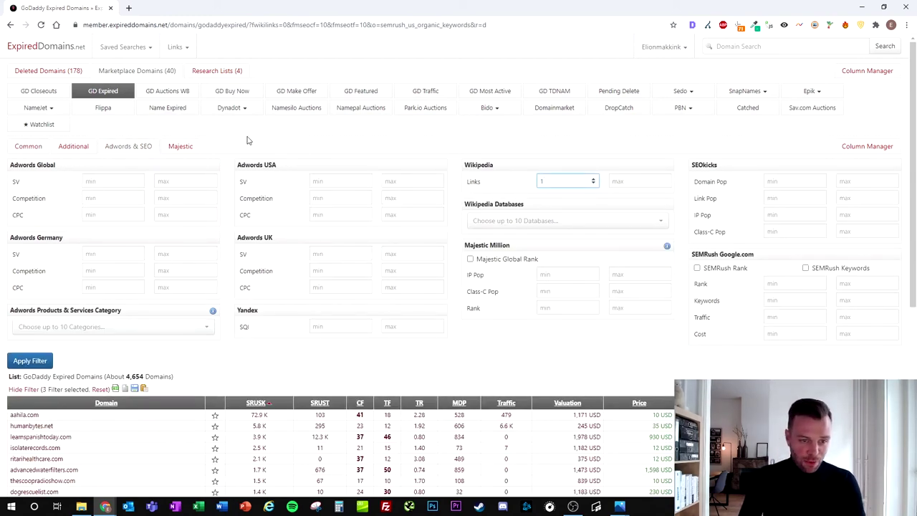
pyautogui.click(172, 147)
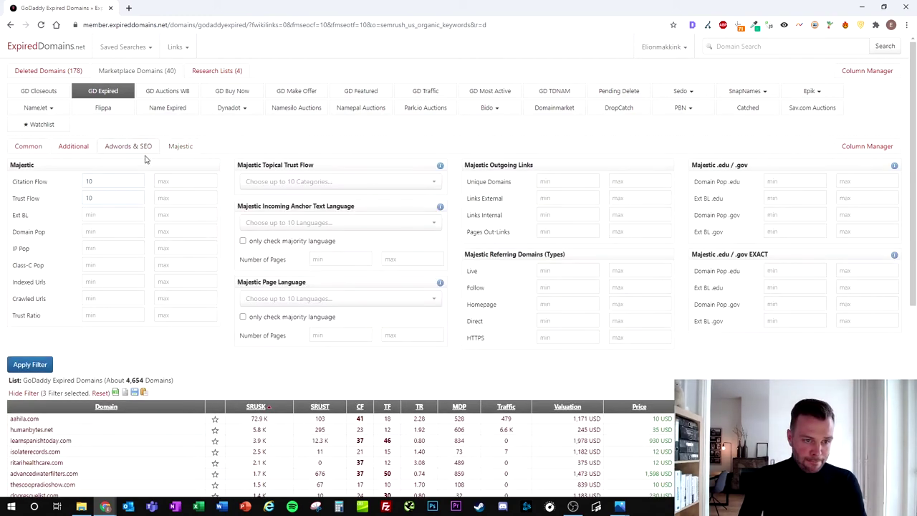
pyautogui.click(29, 147)
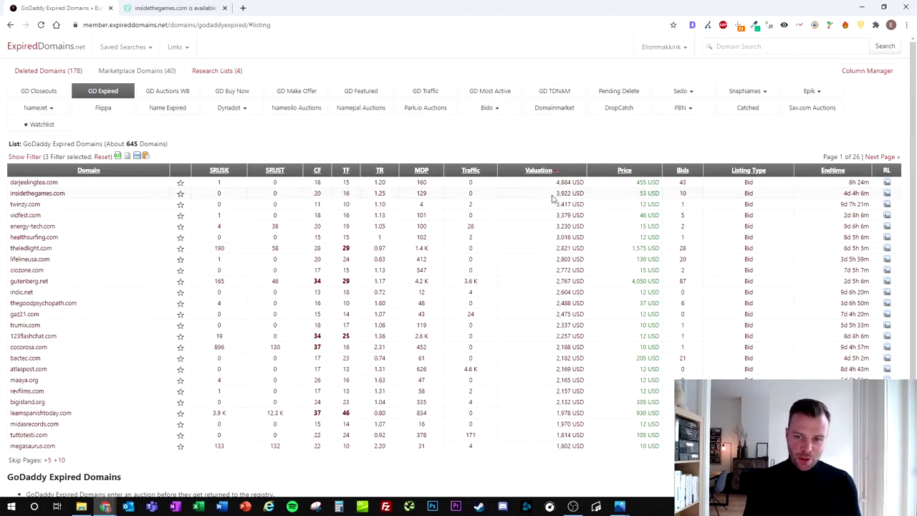
# Step: Copy the domain insidethegames.com from the GoDaddy Expired list and look it up in Ahrefs Site Explorer
pyautogui.doubleClick(103, 197)
pyautogui.hotkey('ctrl', 'c')
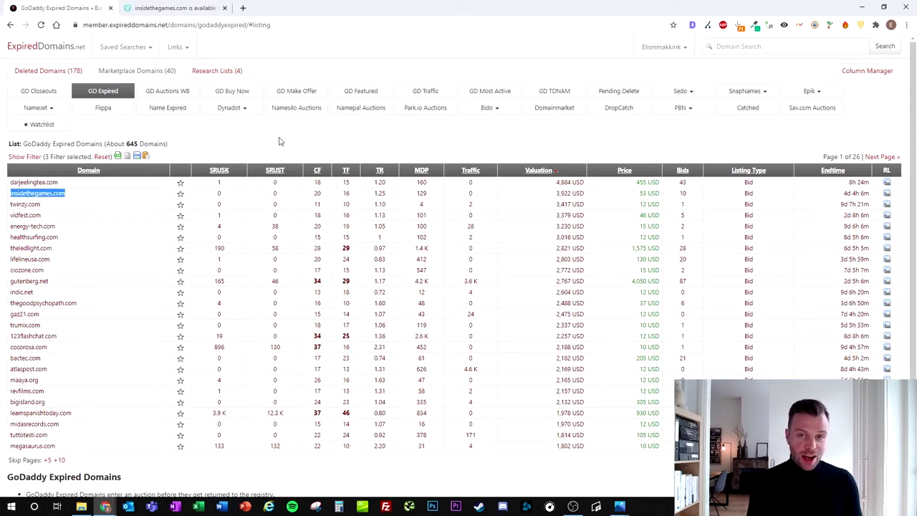
pyautogui.hotkey('ctrl', 't')
pyautogui.write('ahr')
pyautogui.press('Return')
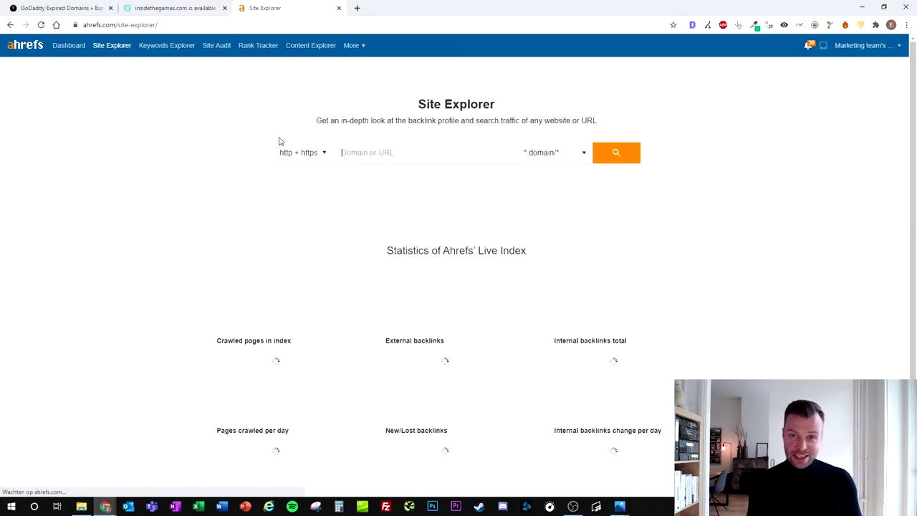
pyautogui.hotkey('ctrl', 'v')
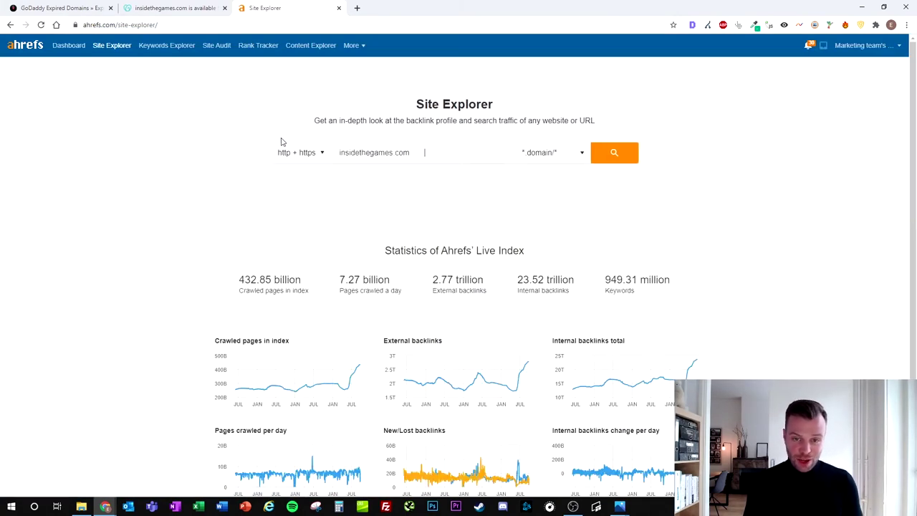
pyautogui.press('Return')
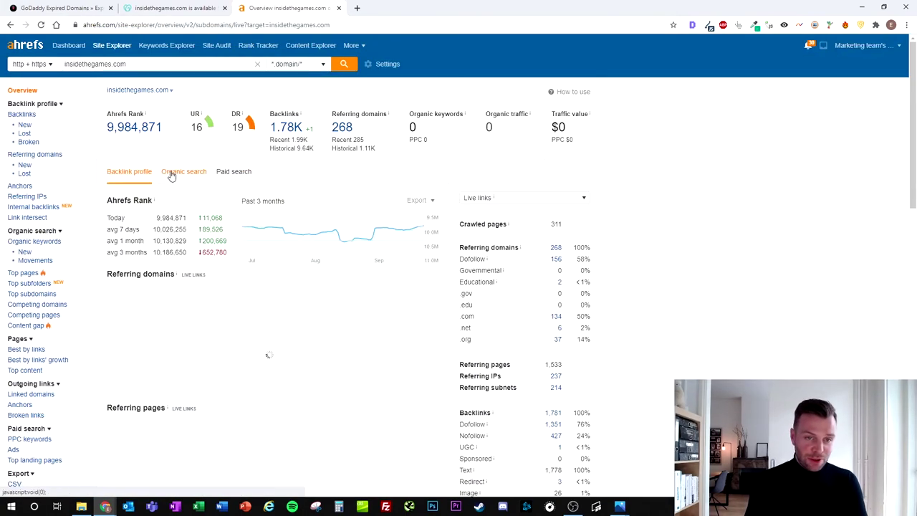
# Step: List the backlinks of insidethegames.com sorted by DR with one link per domain, and review the referring pages
pyautogui.click(21, 113)
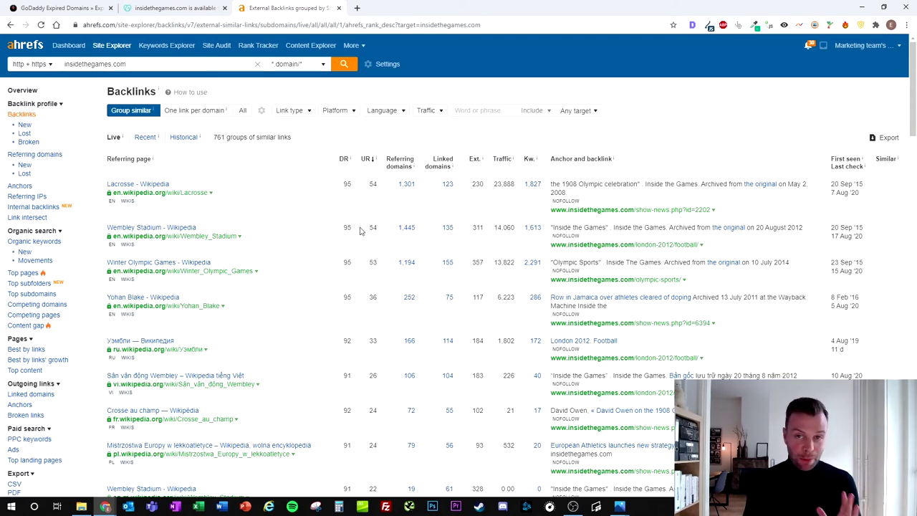
pyautogui.scroll(-1, 299, 214)
pyautogui.scroll(1, 297, 214)
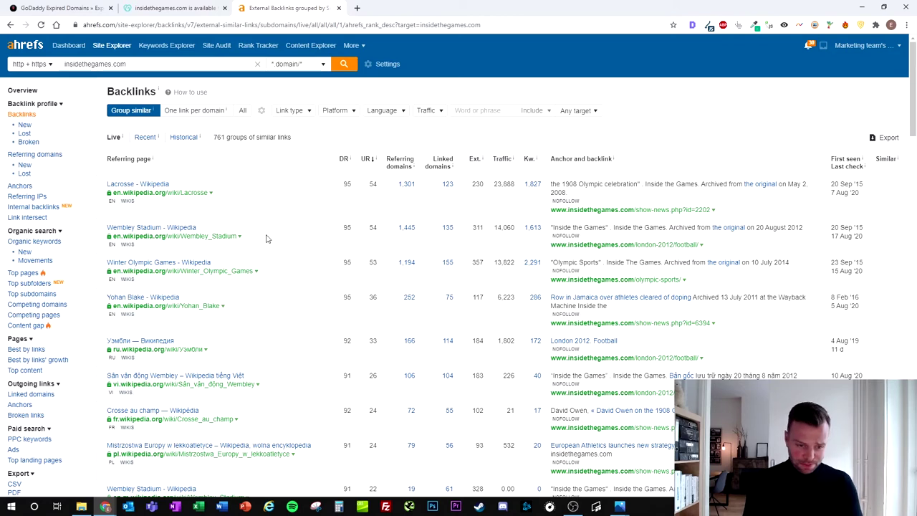
pyautogui.click(344, 159)
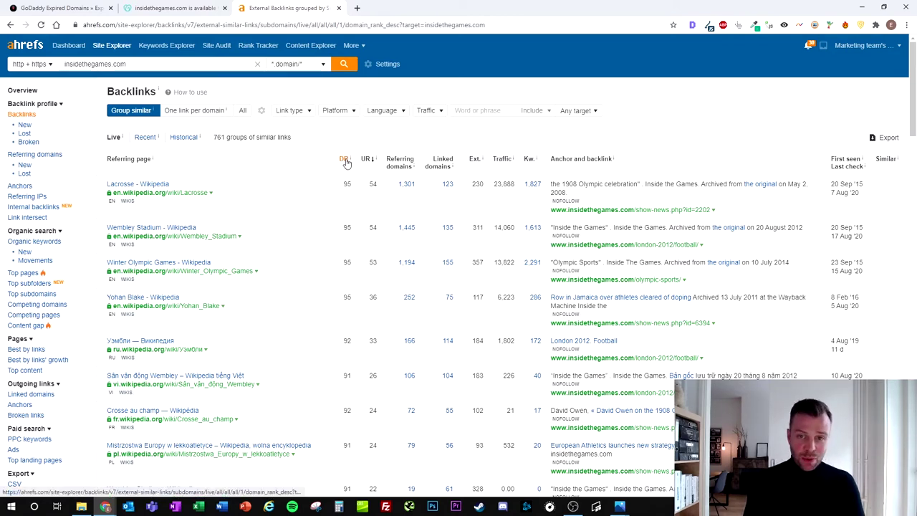
pyautogui.click(188, 113)
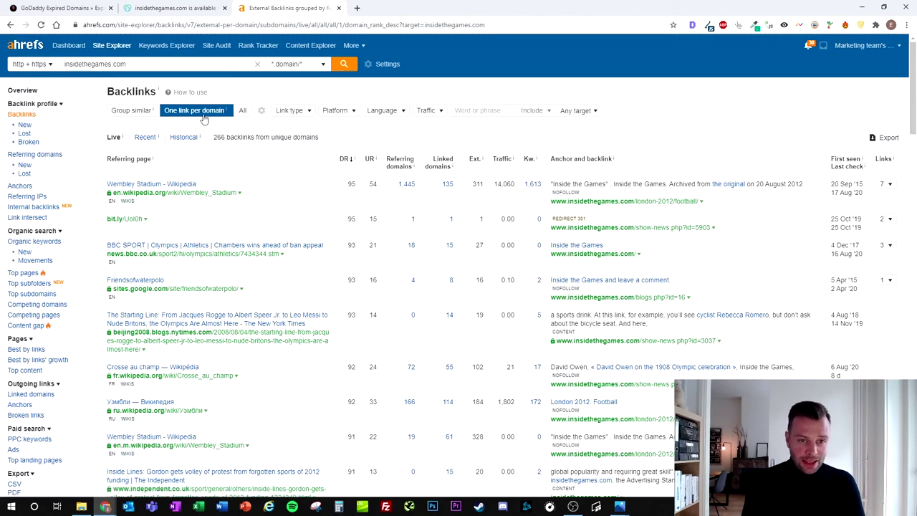
pyautogui.scroll(-1, 273, 193)
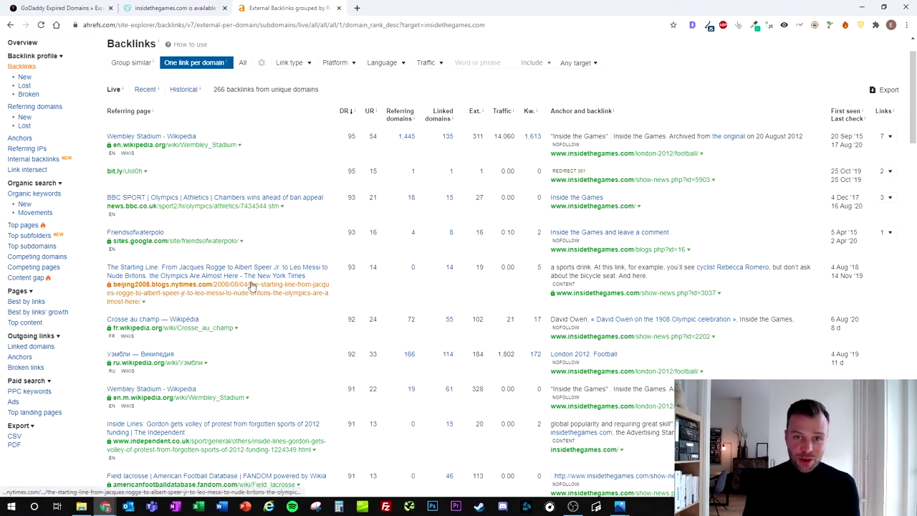
pyautogui.scroll(-2, 247, 309)
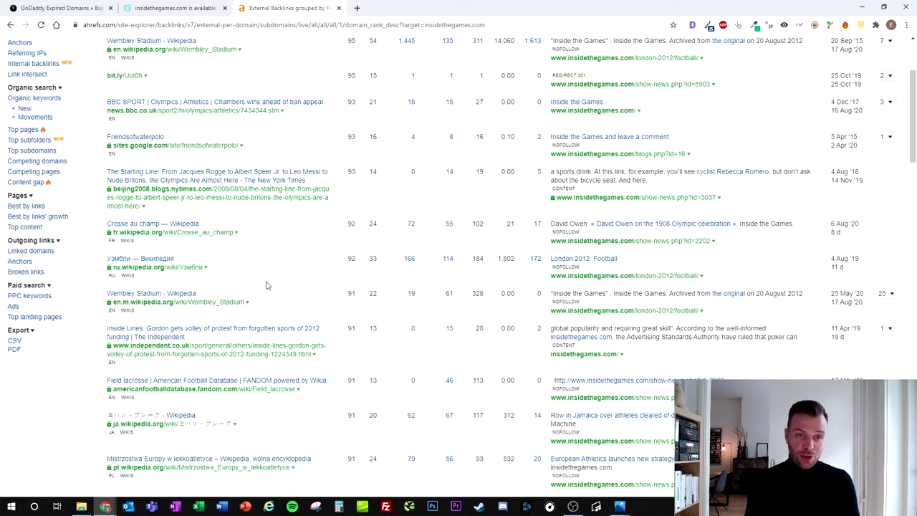
# Step: Check the GoDaddy auction page for insidethegames.com and load the domain itself in a new browser tab
pyautogui.click(203, 9)
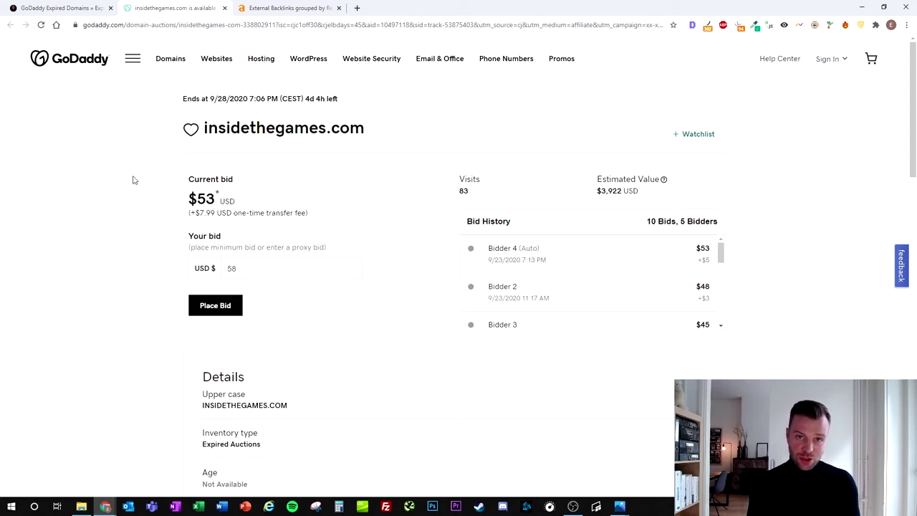
pyautogui.hotkey('ctrl', 't')
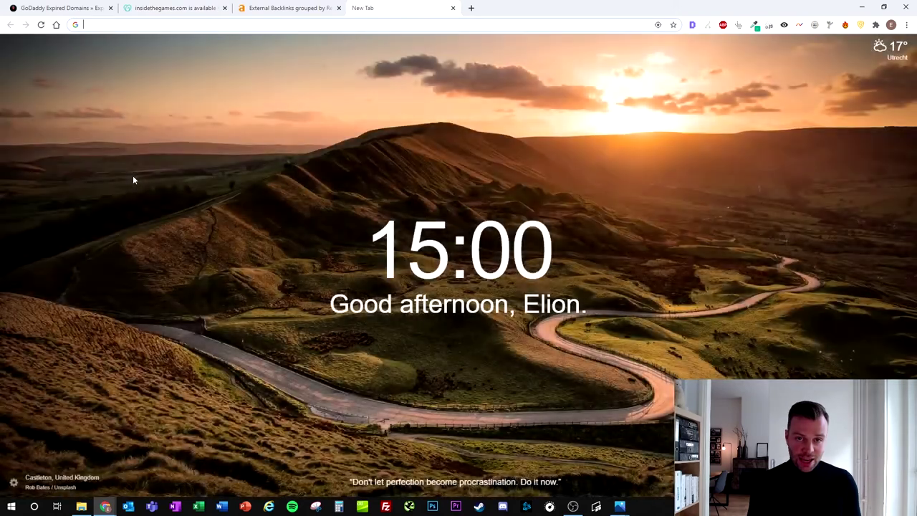
pyautogui.write('insidethegames.com')
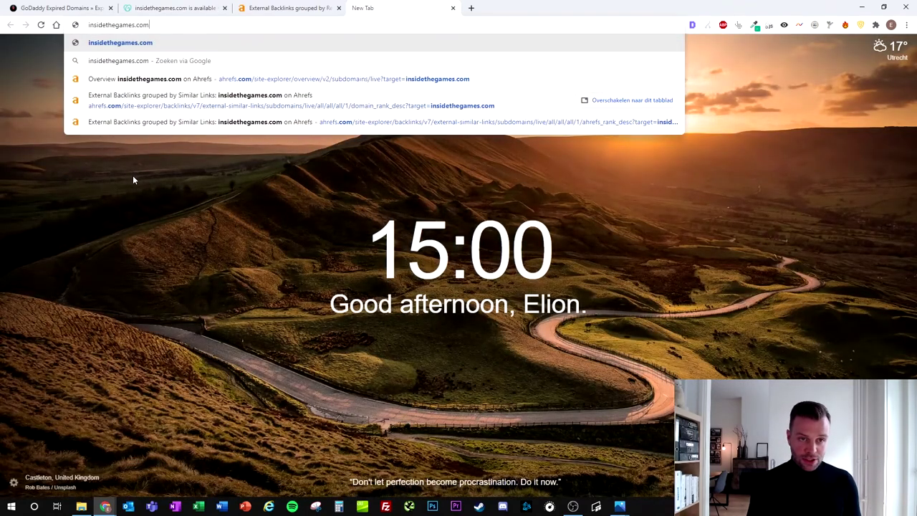
pyautogui.press('Return')
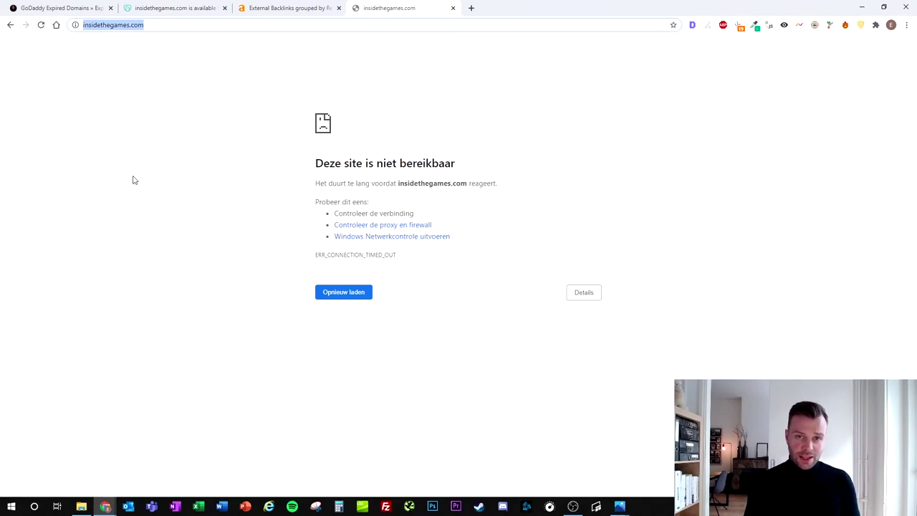
# Step: Open archive.org in a new browser tab and search the Wayback Machine for insidethegames.com
pyautogui.hotkey('ctrl', 't')
pyautogui.write('archive.org')
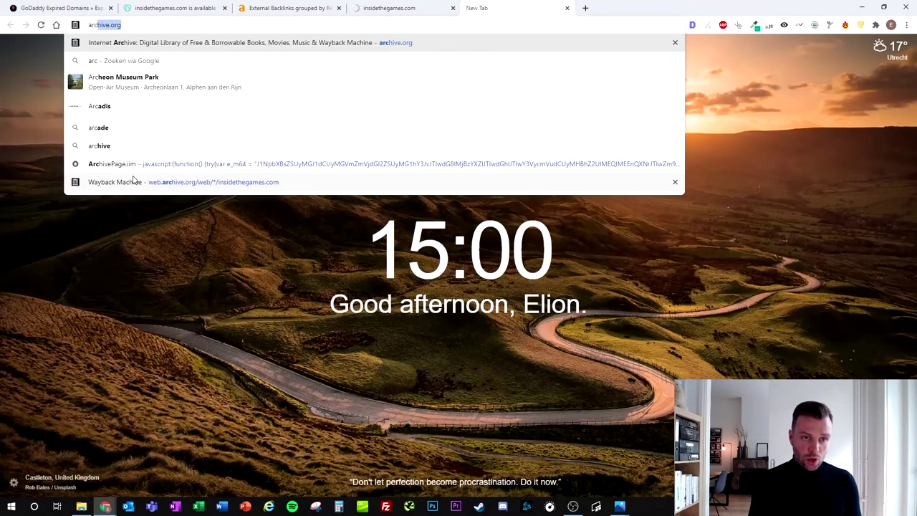
pyautogui.press('Return')
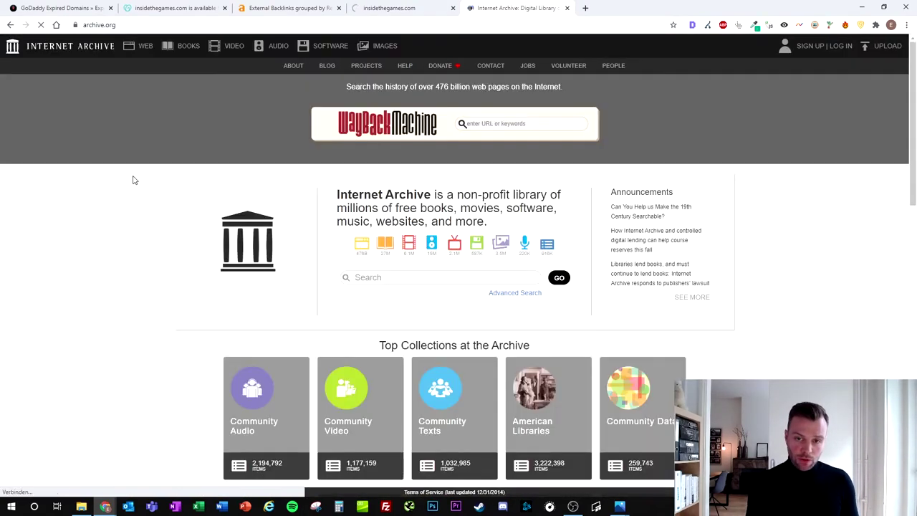
pyautogui.click(461, 122)
pyautogui.write('insidethegames.com')
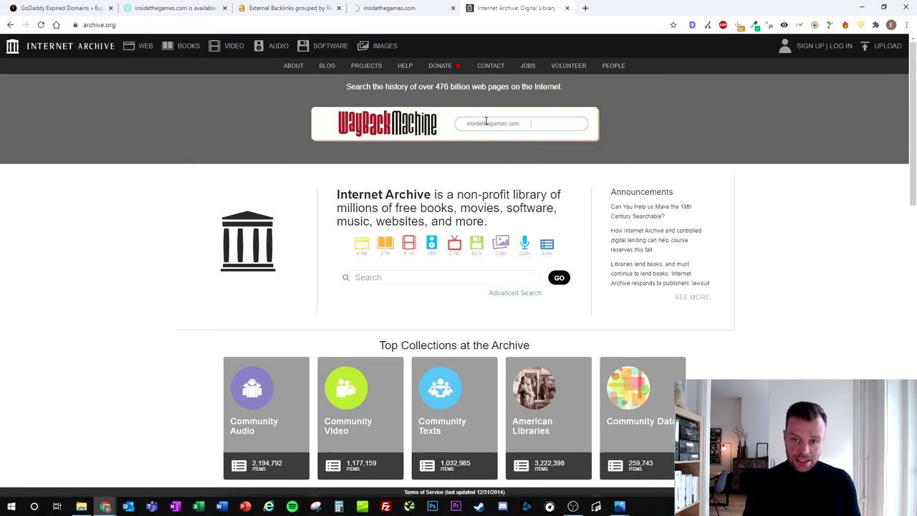
pyautogui.press('Return')
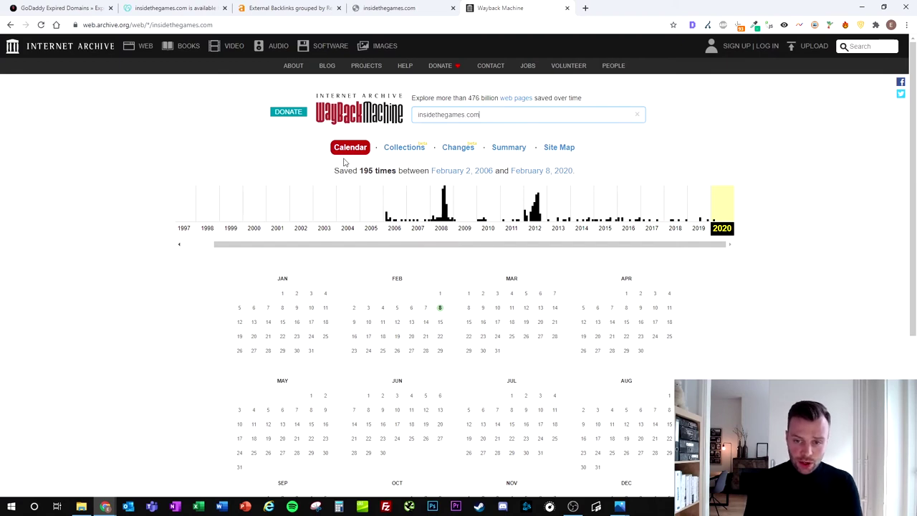
# Step: Open the February 8, 2020 and February 27, 2012 snapshots of insidethegames.com in new tabs, and view and close the 2020 one
pyautogui.moveTo(441, 309)
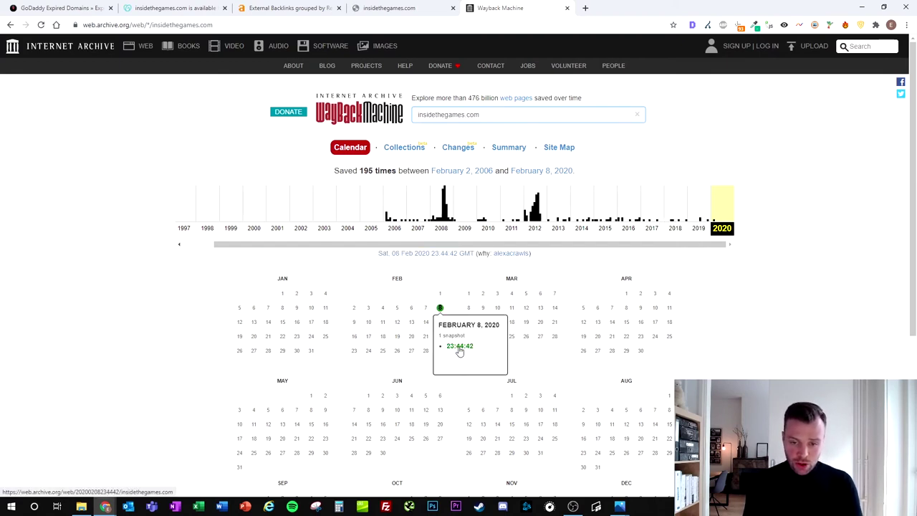
pyautogui.middleClick(459, 349)
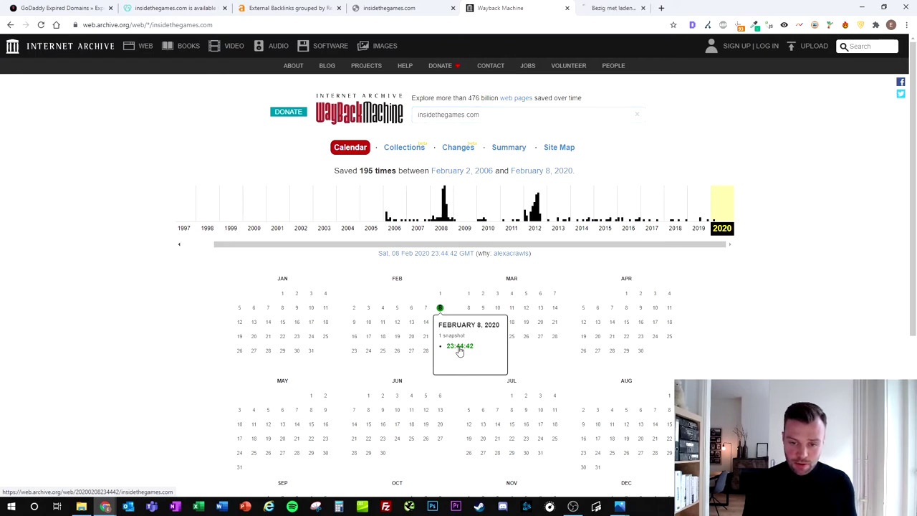
pyautogui.click(536, 217)
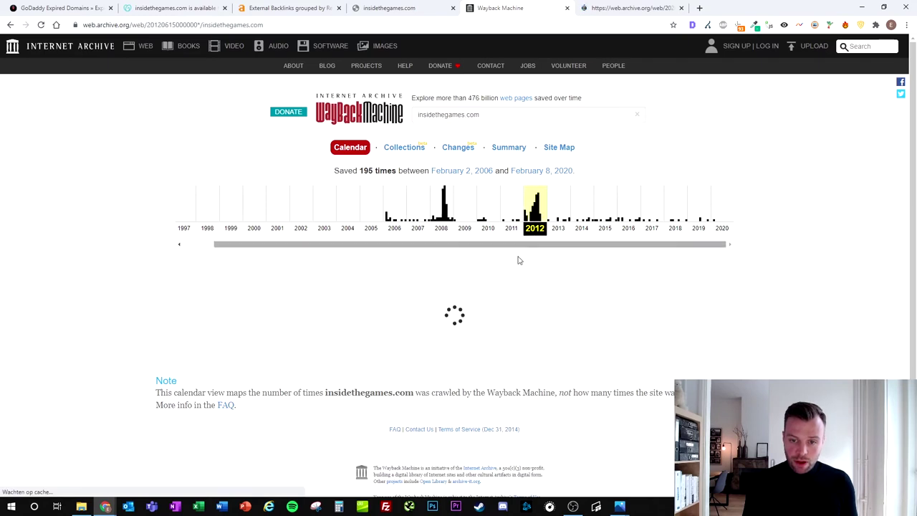
pyautogui.moveTo(371, 352)
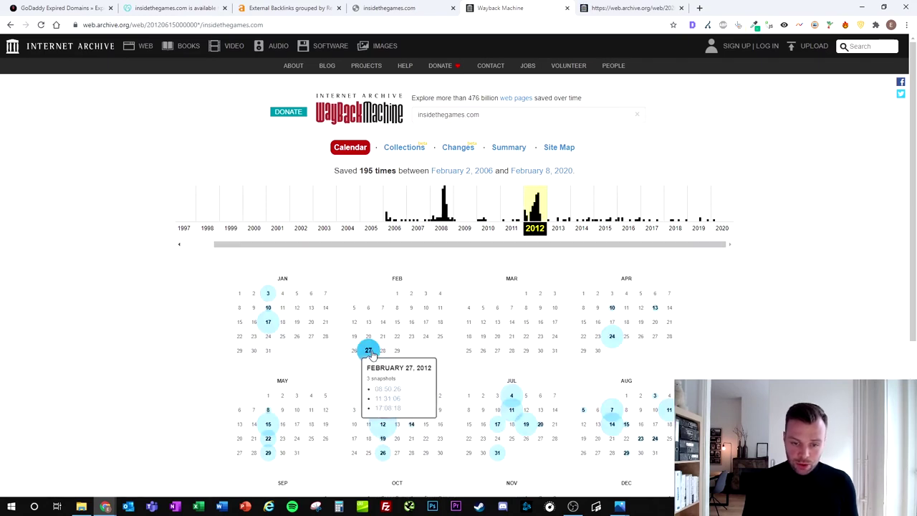
pyautogui.middleClick(390, 394)
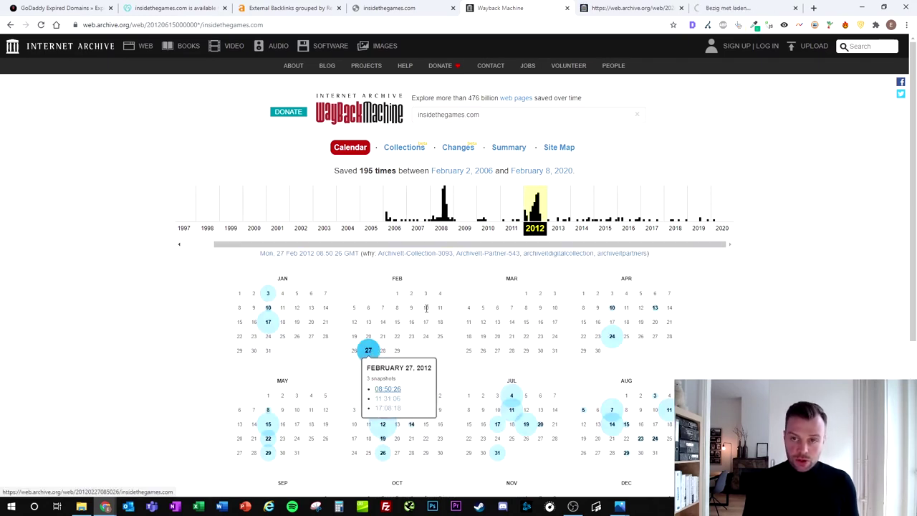
pyautogui.click(606, 20)
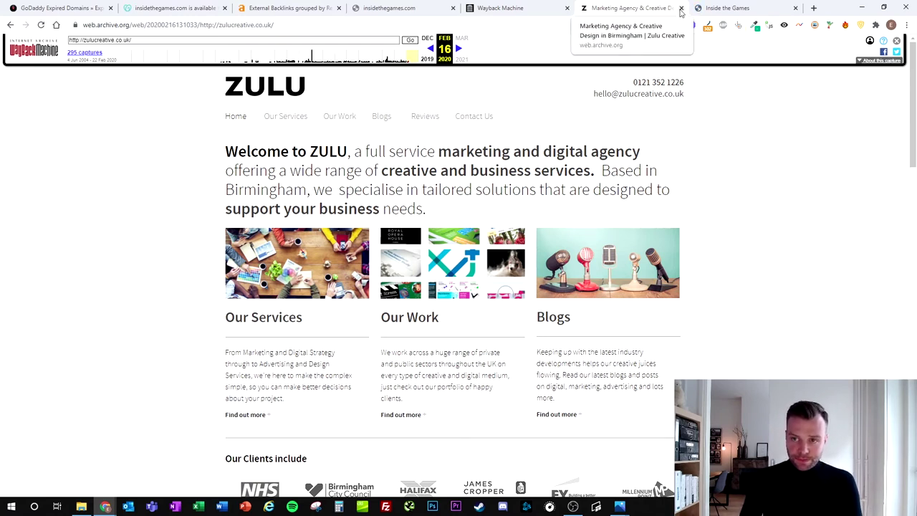
pyautogui.click(681, 13)
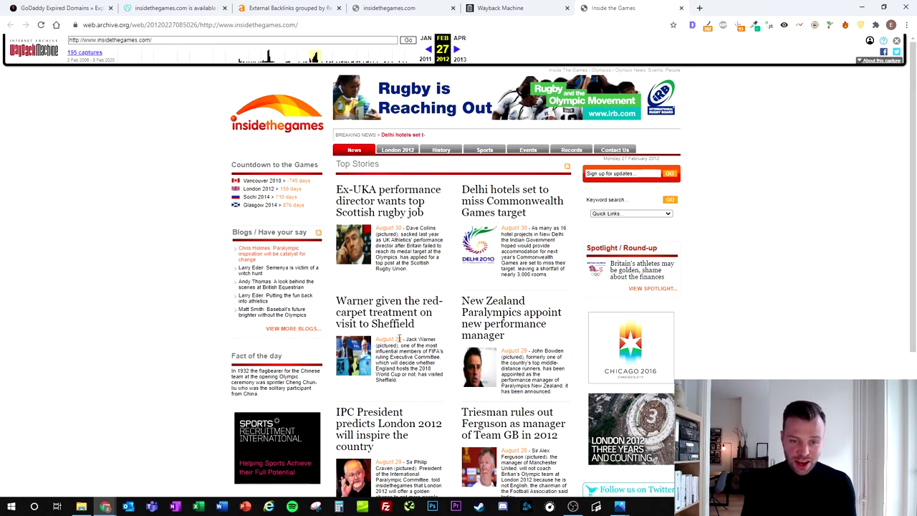
# Step: Examine the February 27, 2012 snapshot of insidethegames.com and recheck the domain's referring pages in Ahrefs
pyautogui.scroll(-3, 579, 319)
pyautogui.scroll(3, 435, 285)
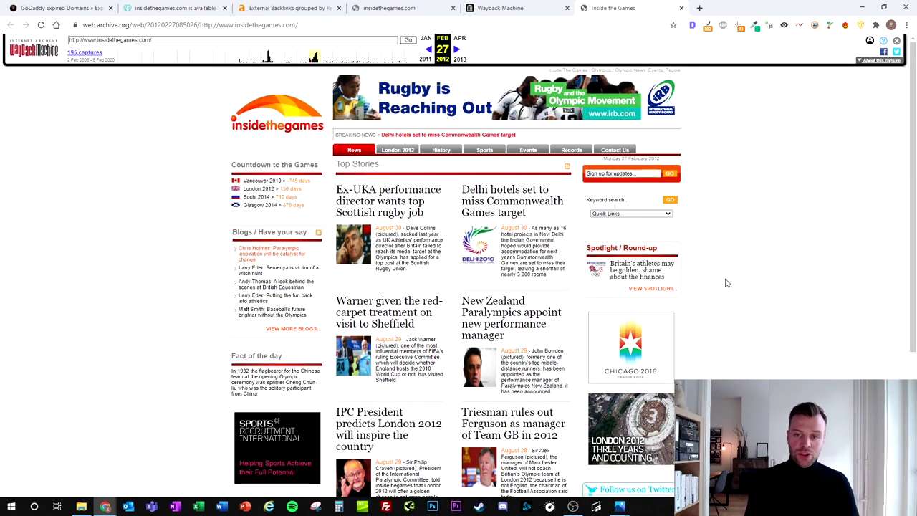
pyautogui.click(301, 7)
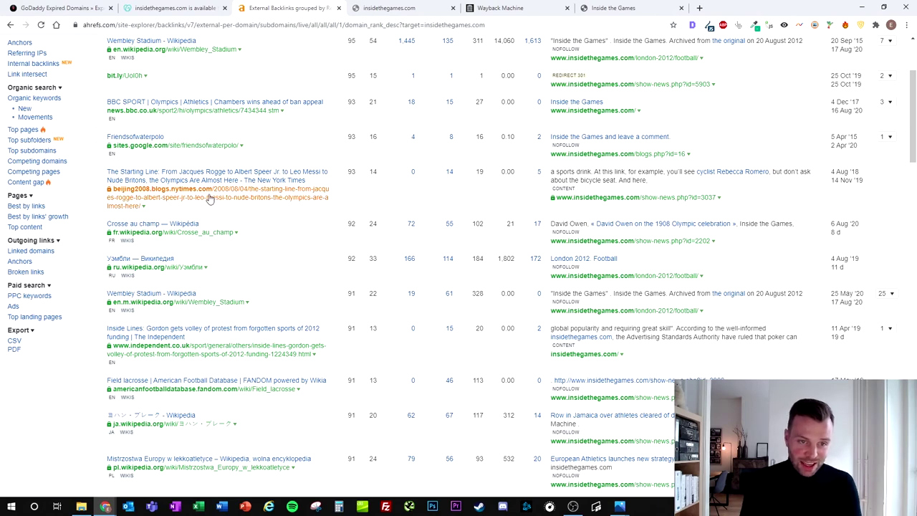
pyautogui.scroll(3, 318, 208)
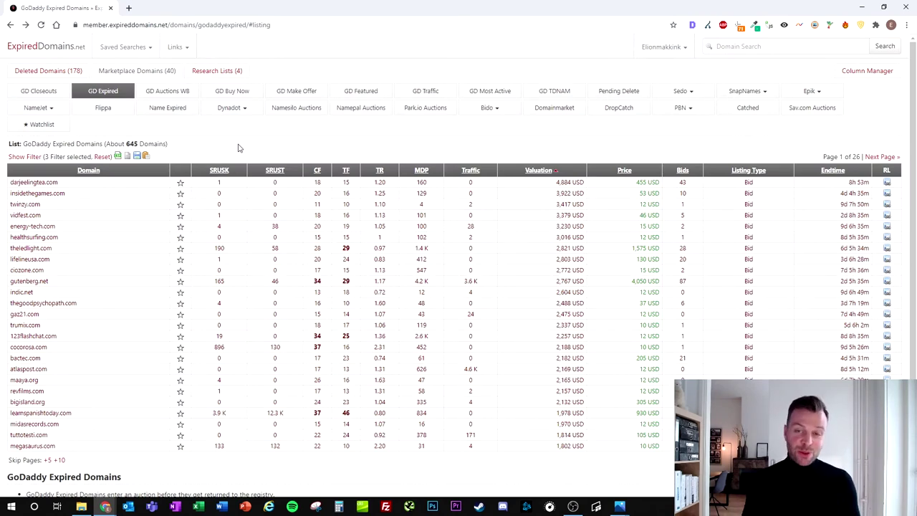
# Step: Switch to the GoDaddy Buy Now list and check its Majestic, Wikipedia and common filter settings
pyautogui.click(247, 94)
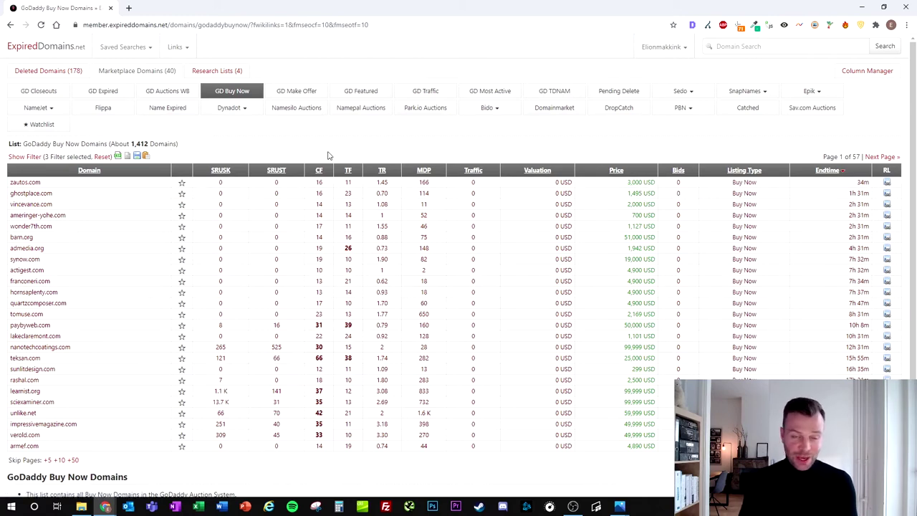
pyautogui.click(23, 157)
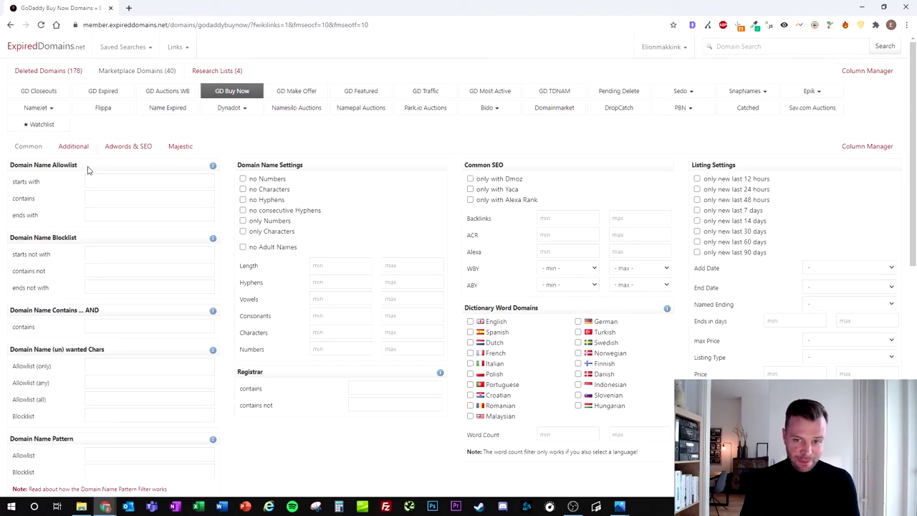
pyautogui.click(179, 147)
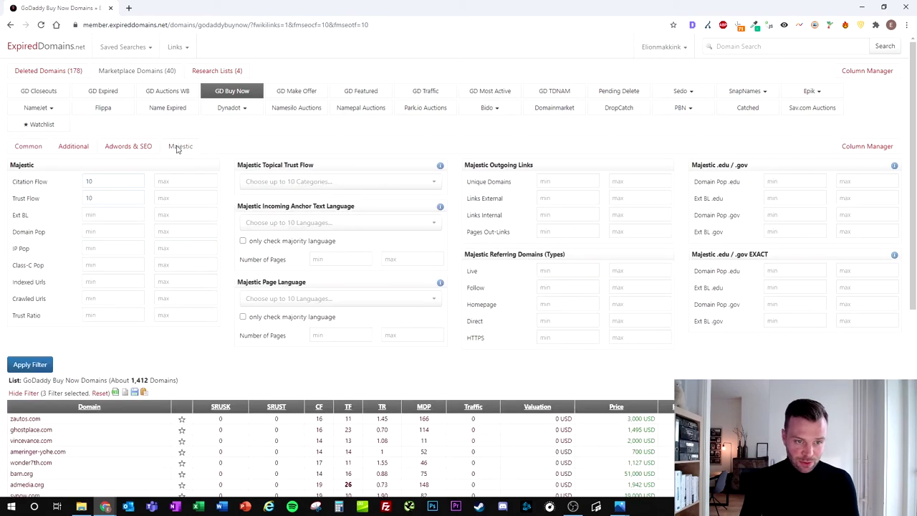
pyautogui.click(136, 148)
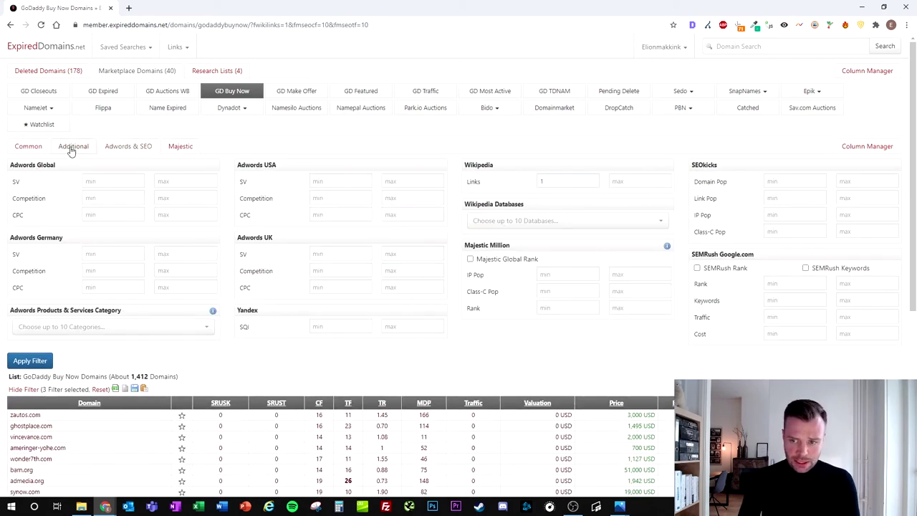
pyautogui.click(61, 147)
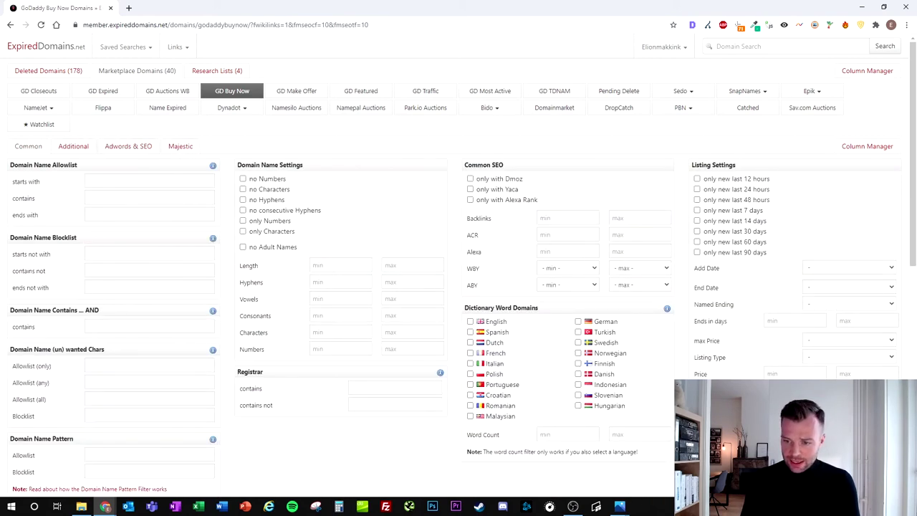
# Step: Limit the GoDaddy Buy Now listings to a maximum price of 500 and apply the filter
pyautogui.click(846, 373)
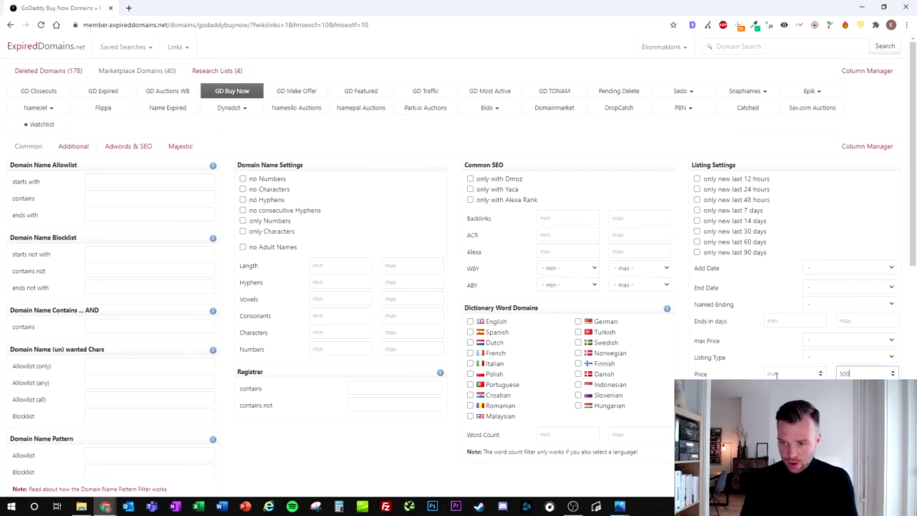
pyautogui.scroll(-2, 262, 383)
pyautogui.click(30, 420)
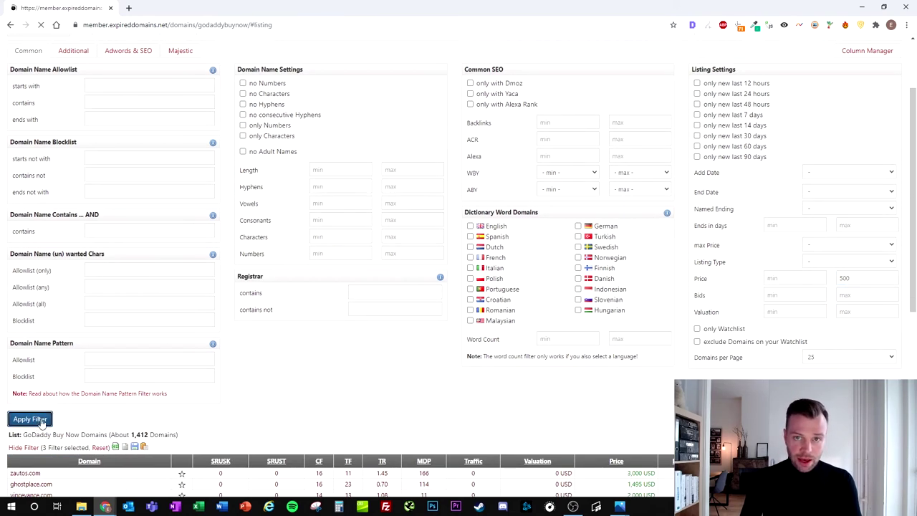
pyautogui.scroll(2, 226, 146)
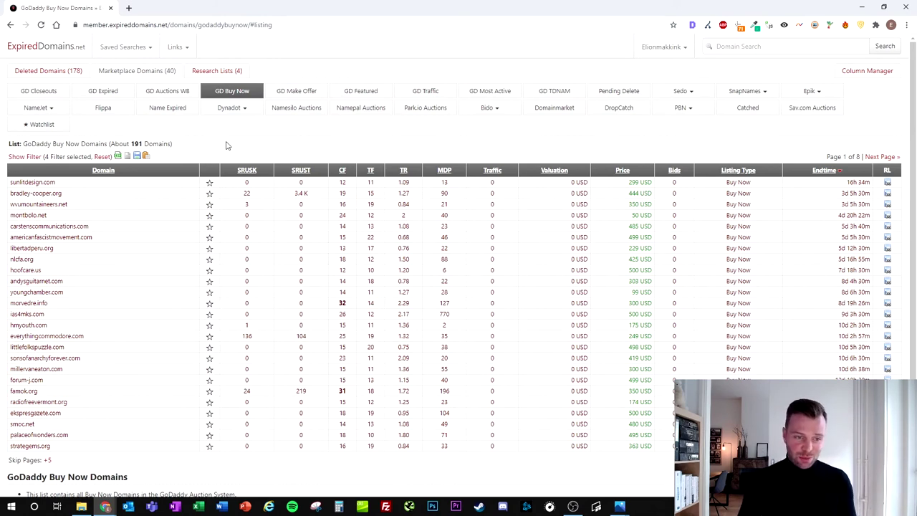
# Step: Copy the domain bradley-cooper.org from the list, load it in a new browser tab and look over the website's content
pyautogui.tripleClick(139, 198)
pyautogui.hotkey('ctrl', 'c')
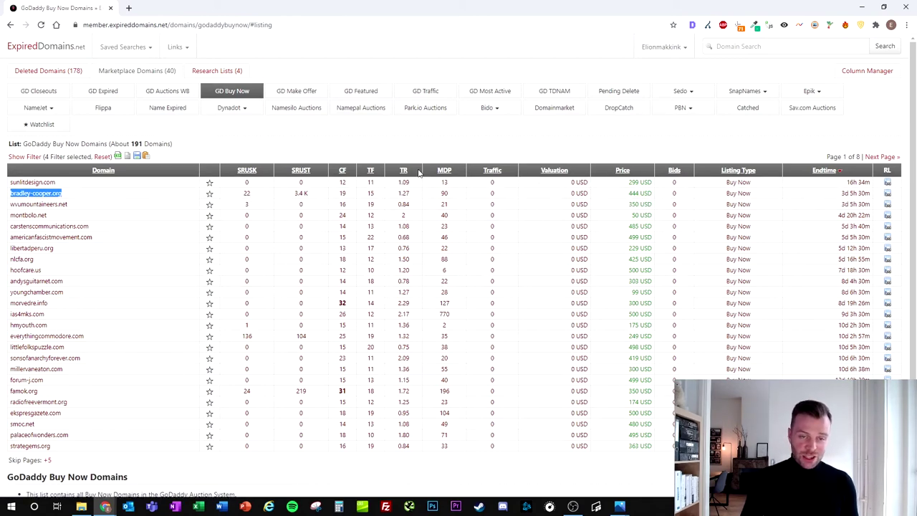
pyautogui.hotkey('ctrl', 't')
pyautogui.hotkey('ctrl', 'v')
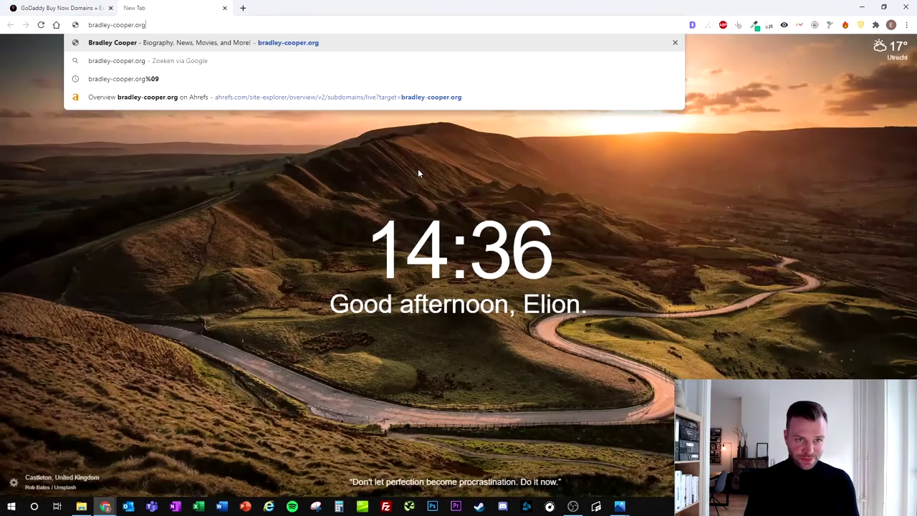
pyautogui.press('Return')
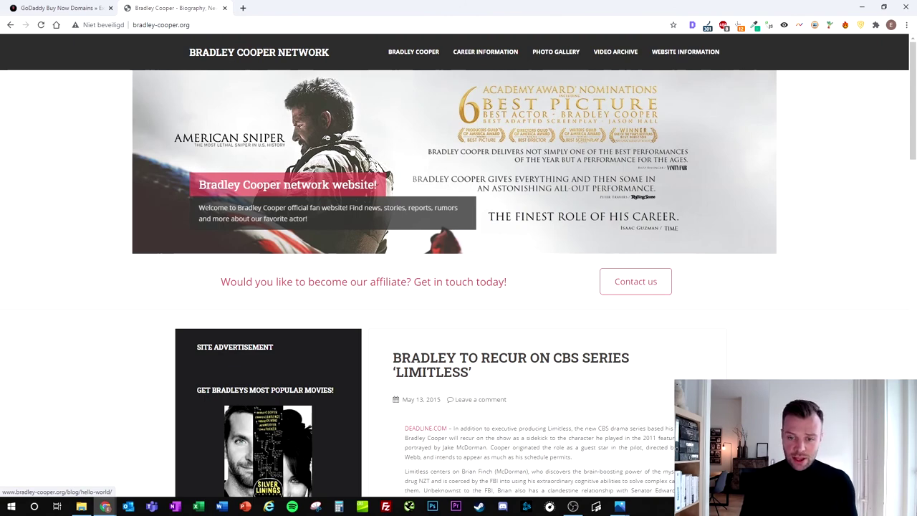
pyautogui.scroll(-7, 358, 154)
pyautogui.scroll(-4, 359, 161)
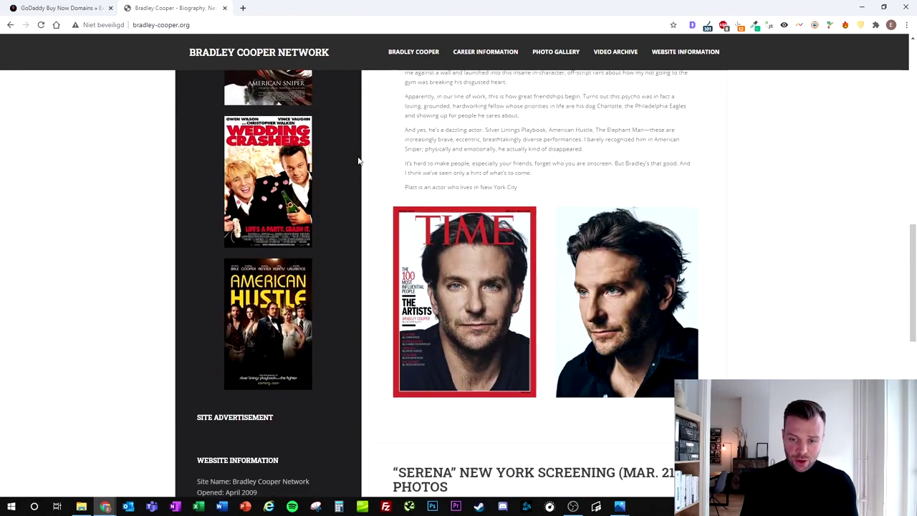
pyautogui.scroll(11, 358, 161)
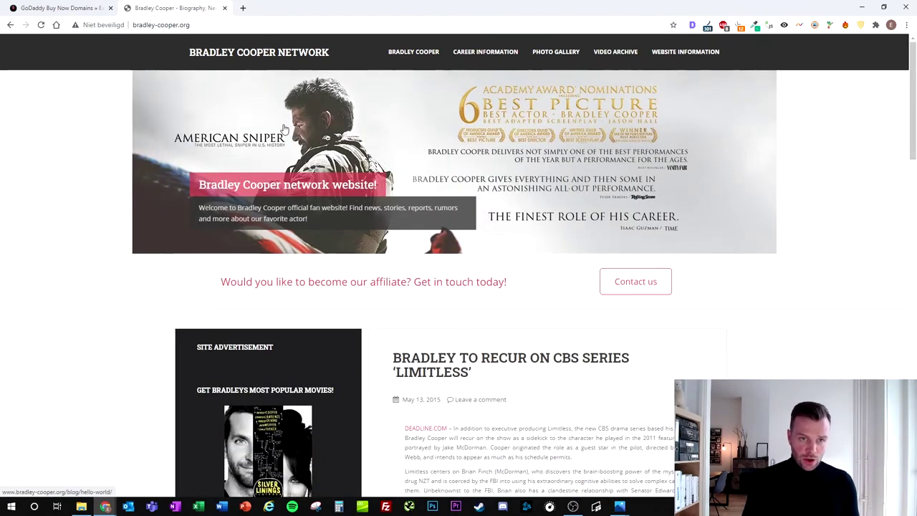
# Step: Open Ahrefs Site Explorer in a new browser tab and look up bradley-cooper.org
pyautogui.hotkey('ctrl', 't')
pyautogui.write('a')
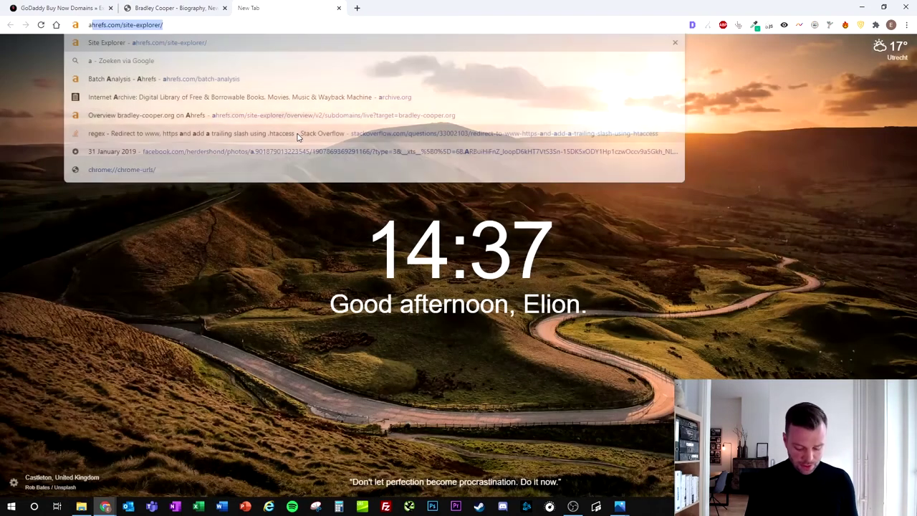
pyautogui.write('hrefs.')
pyautogui.press('Return')
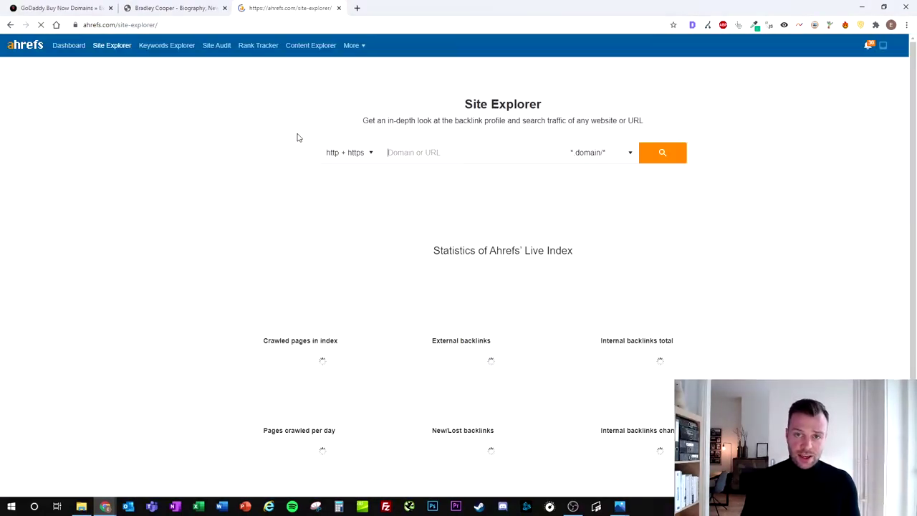
pyautogui.hotkey('ctrl', 'v')
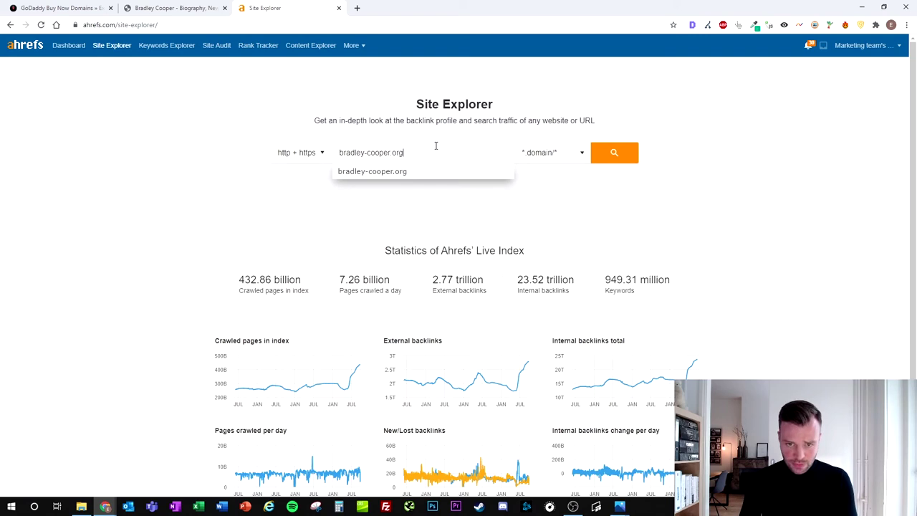
pyautogui.press('Return')
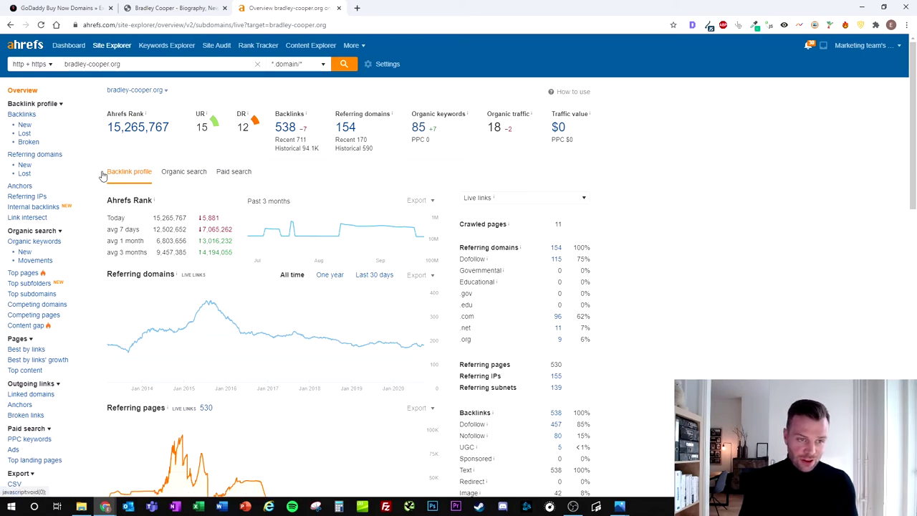
# Step: Review the organic keywords that bradley-cooper.org ranks for in Ahrefs
pyautogui.click(60, 242)
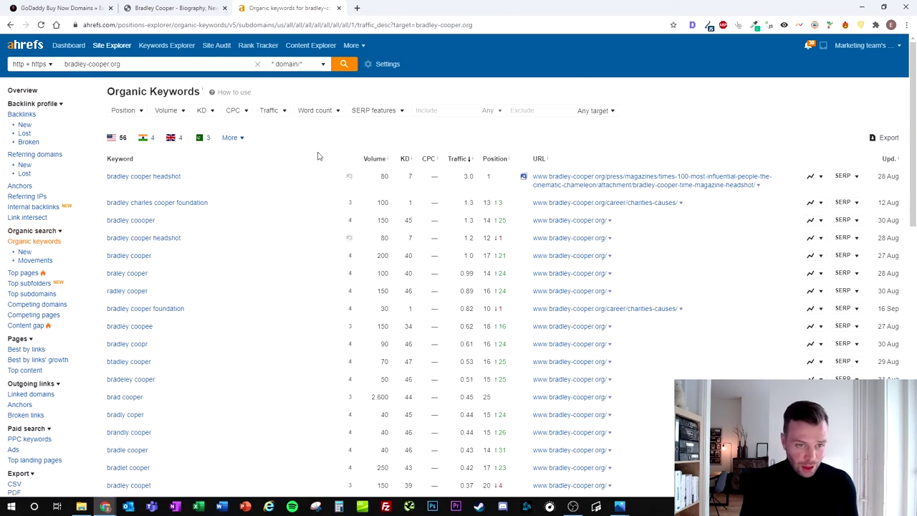
pyautogui.scroll(-2, 319, 157)
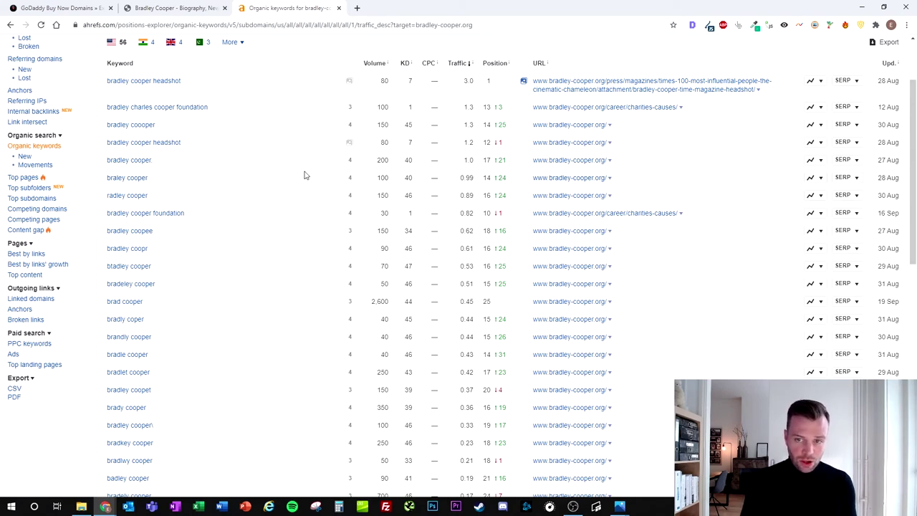
pyautogui.scroll(-4, 304, 174)
pyautogui.scroll(6, 303, 174)
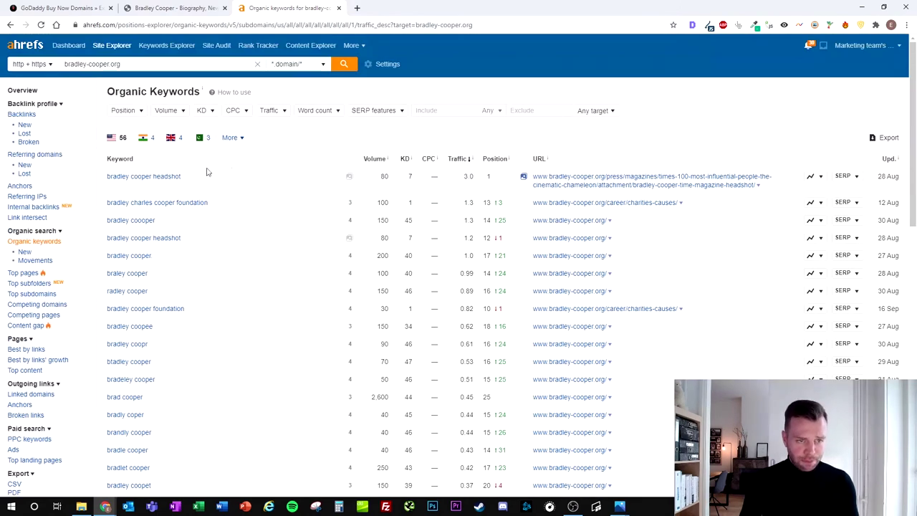
# Step: List the backlinks of bradley-cooper.org sorted by DR and review the strongest referring pages
pyautogui.click(29, 113)
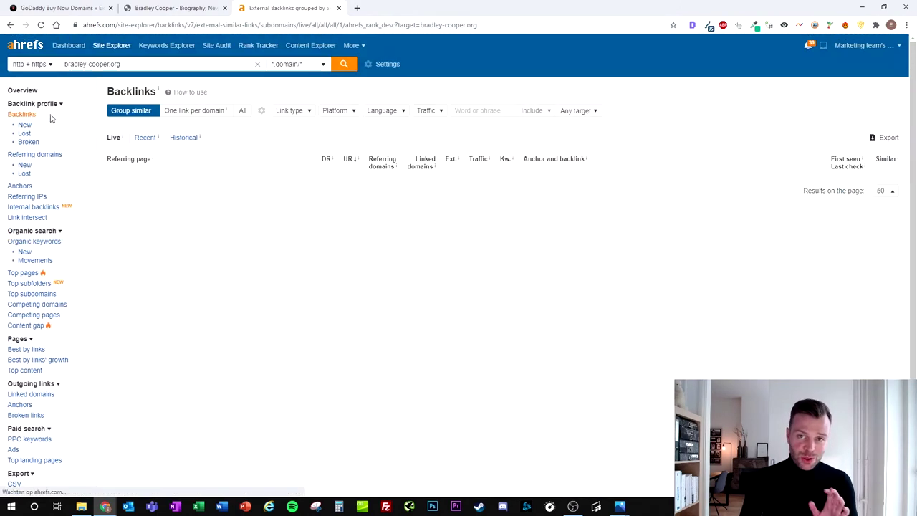
pyautogui.click(347, 161)
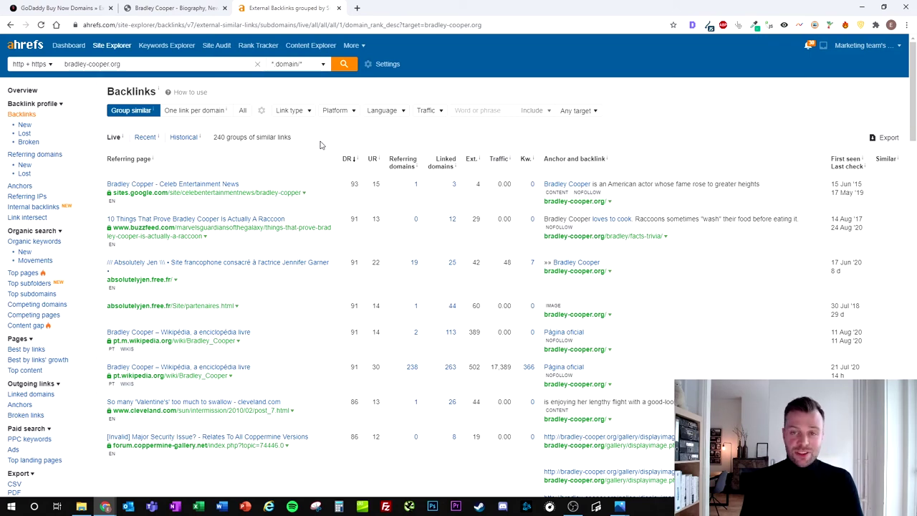
pyautogui.scroll(-1, 321, 145)
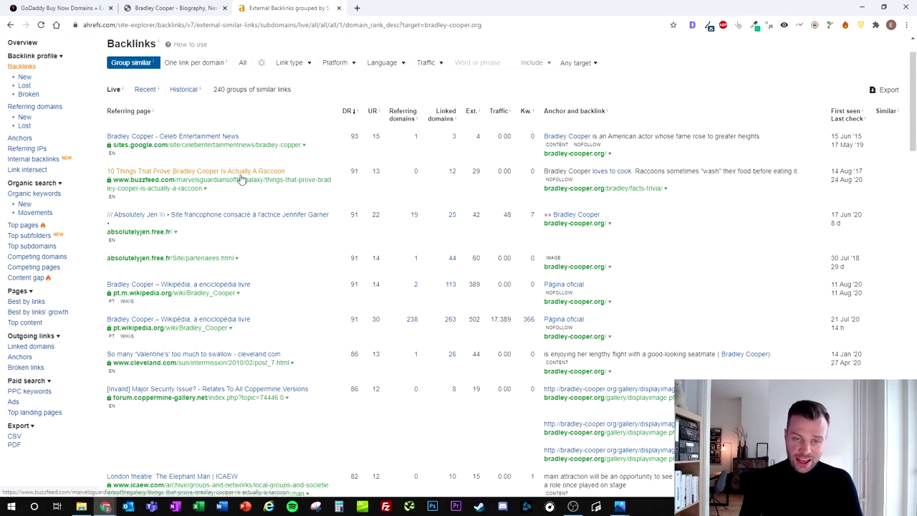